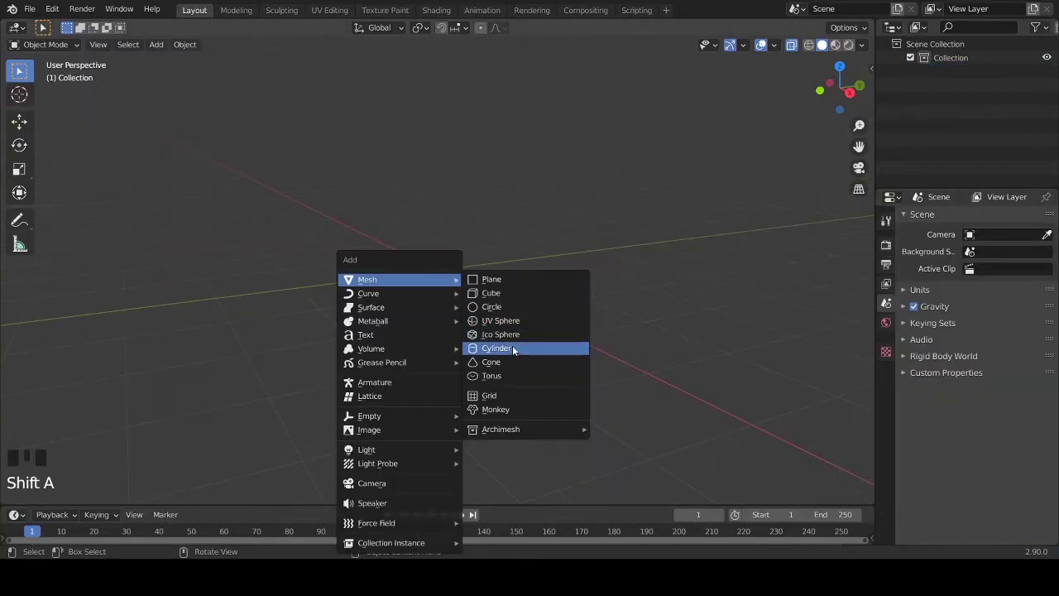
- Add a cylinder with a 0.65 m radius and 2 m depth, and rotate it 90° about X
{"action": "left_click", "coordinate": [511, 348]}
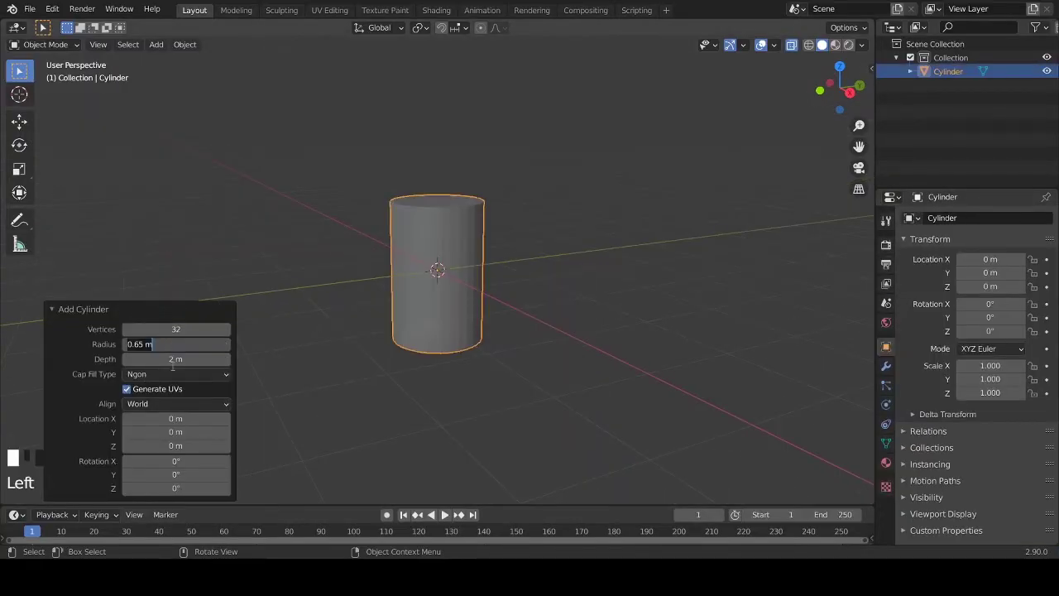
{"action": "key", "text": "Return"}
{"action": "type", "text": "rx90"}
{"action": "key", "text": "Return"}
- Delete the vertices at the cylinder's +Y end in Edit Mode, leaving a single open ring
{"action": "key", "text": "Tab"}
{"action": "left_click_drag", "start_coordinate": [331, 194], "coordinate": [413, 389]}
{"action": "key", "text": "x"}
{"action": "left_click", "coordinate": [408, 389]}
{"action": "key", "text": "KP_3"}
{"action": "key", "text": "x"}
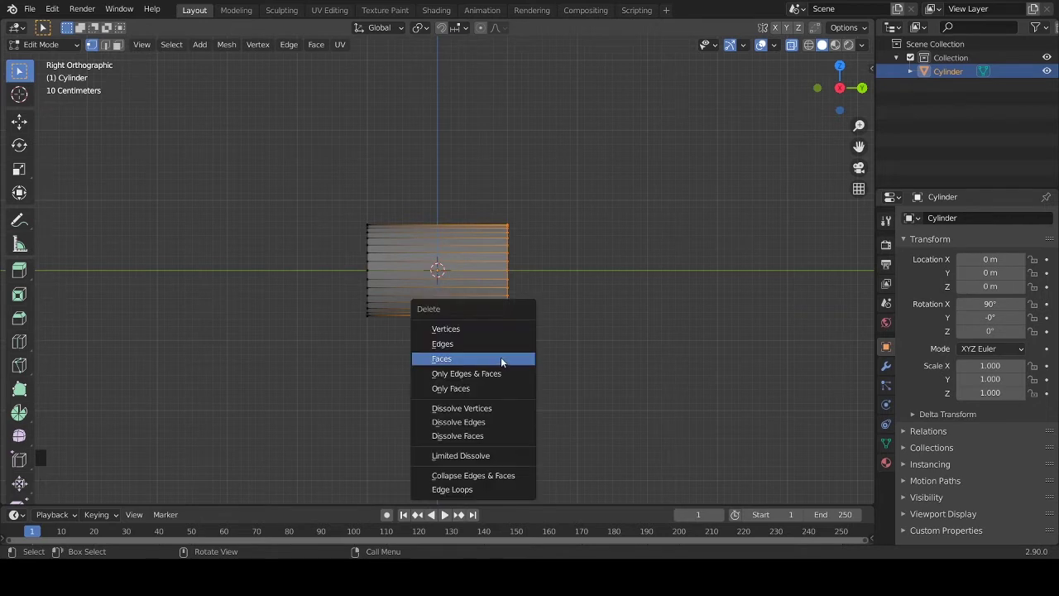
{"action": "left_click", "coordinate": [481, 330]}
- Extrude the remaining ring 1.1 m along the Y axis
{"action": "key", "text": "g"}
{"action": "key", "text": "y"}
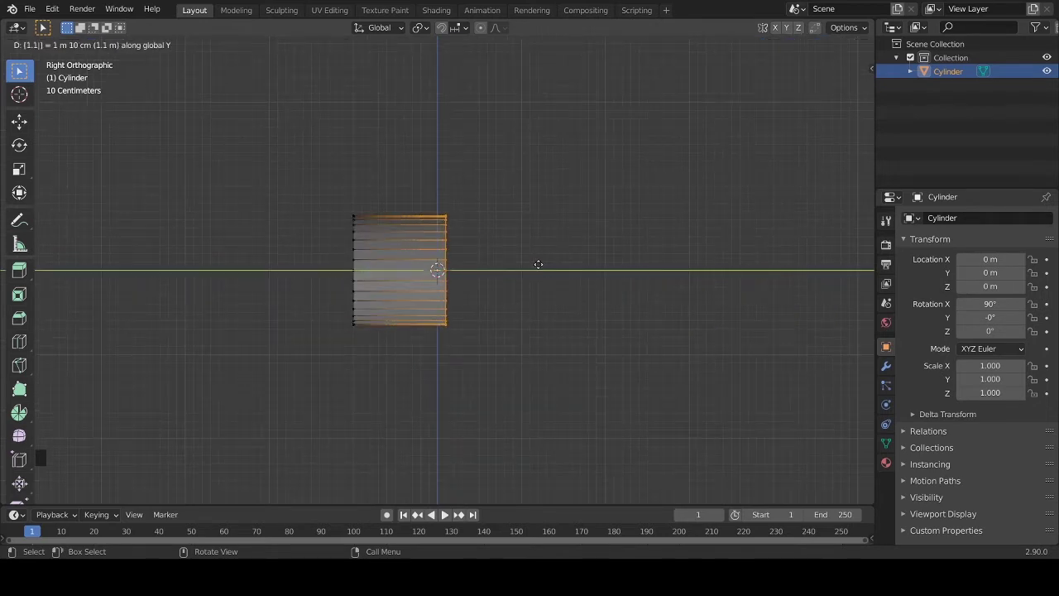
{"action": "key", "text": "Return"}
- Extrude the end ring further along Y and scale it down to form the first narrow waist
{"action": "key", "text": "e"}
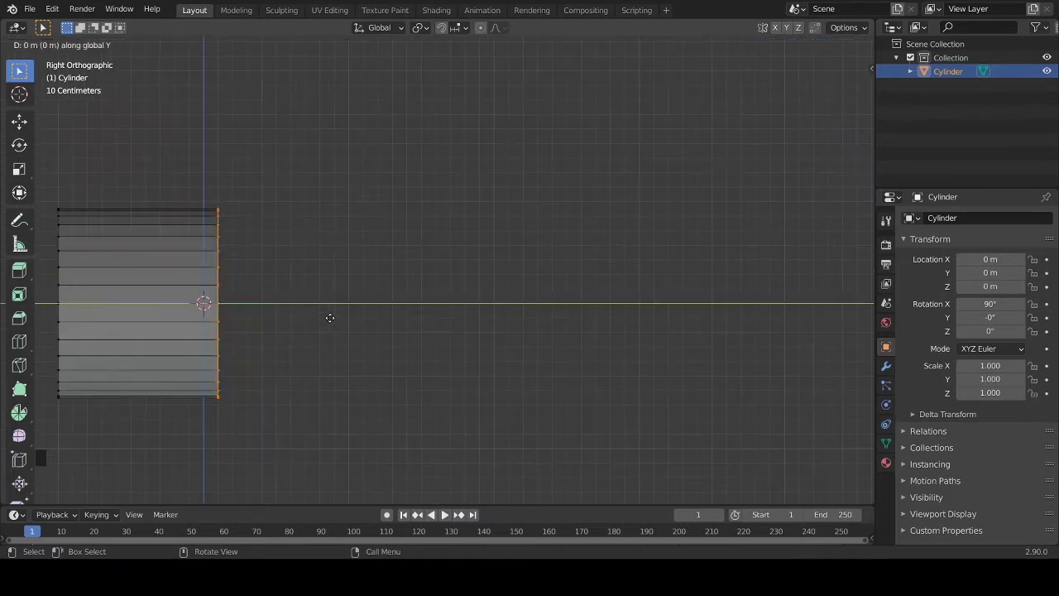
{"action": "type", "text": "1"}
{"action": "type", "text": "5"}
{"action": "key", "text": "Return"}
{"action": "key", "text": "s"}
{"action": "left_click", "coordinate": [525, 378]}
- Continue the tube along Y with two wide bulges, each extruded and followed by a narrow waist
{"action": "type", "text": "e1.1"}
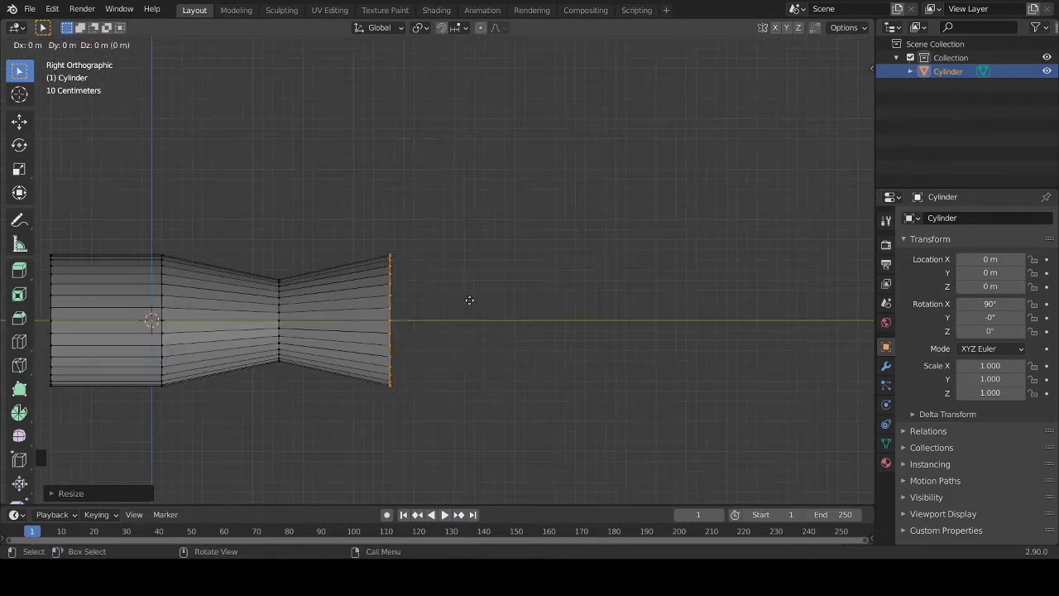
{"action": "key", "text": "ctrl+KP_1"}
{"action": "scroll", "coordinate": [660, 187], "scroll_direction": "up", "scroll_amount": 3}
{"action": "key", "text": "KP_3"}
{"action": "key", "text": "e"}
{"action": "key", "text": "y"}
{"action": "key", "text": "s"}
{"action": "key", "text": "e"}
{"action": "key", "text": "y"}
{"action": "scroll", "coordinate": [522, 245], "scroll_direction": "down", "scroll_amount": 6}
{"action": "middle_click_drag", "start_coordinate": [588, 257], "coordinate": [528, 274], "text": "shift"}
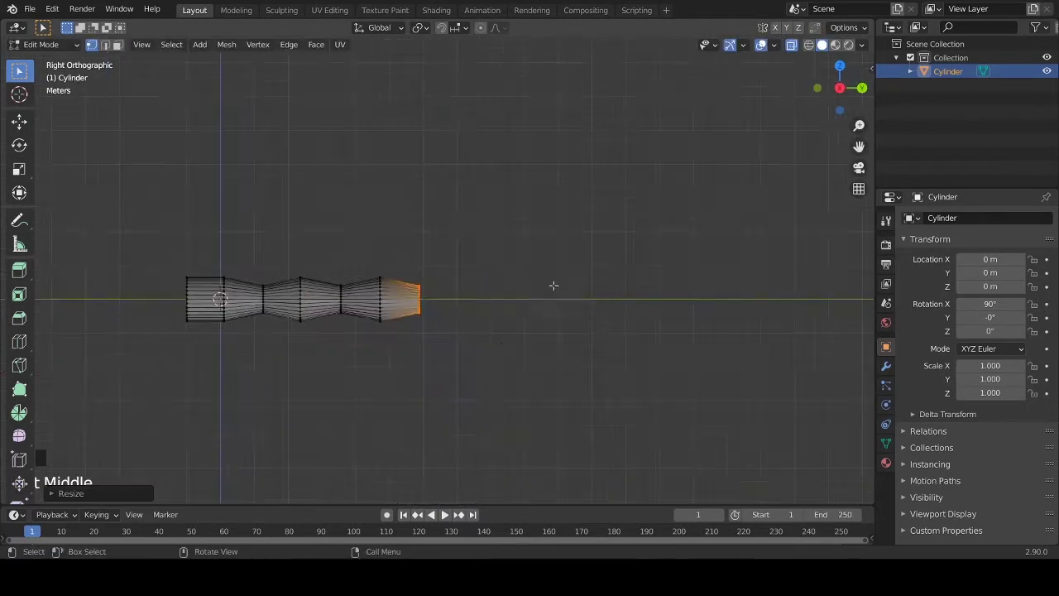
- Adjust the size of the narrow end ring, then extrude it along Y and scale the new ring to bulge width
{"action": "key", "text": "ctrl+KP_1"}
{"action": "key", "text": "s"}
{"action": "left_click", "coordinate": [533, 171]}
{"action": "scroll", "coordinate": [533, 171], "scroll_direction": "down", "scroll_amount": 7}
{"action": "key", "text": "KP_3"}
{"action": "key", "text": "e"}
{"action": "key", "text": "y"}
{"action": "left_click", "coordinate": [588, 254]}
{"action": "key", "text": "ctrl+KP_1"}
{"action": "key", "text": "s"}
- Extrude more alternating rings along Y, finishing with a ring scaled down to waist size
{"action": "key", "text": "KP_3"}
{"action": "key", "text": "e"}
{"action": "key", "text": "y"}
{"action": "key", "text": "ctrl+KP_1"}
{"action": "key", "text": "s"}
{"action": "key", "text": "KP_3"}
{"action": "key", "text": "e"}
{"action": "key", "text": "y"}
{"action": "left_click", "coordinate": [862, 88]}
{"action": "scroll", "coordinate": [862, 87], "scroll_direction": "up", "scroll_amount": 5}
{"action": "key", "text": "s"}
- Hide the viewport toolbar and shrink the timeline to enlarge the 3D view
{"action": "key", "text": "t"}
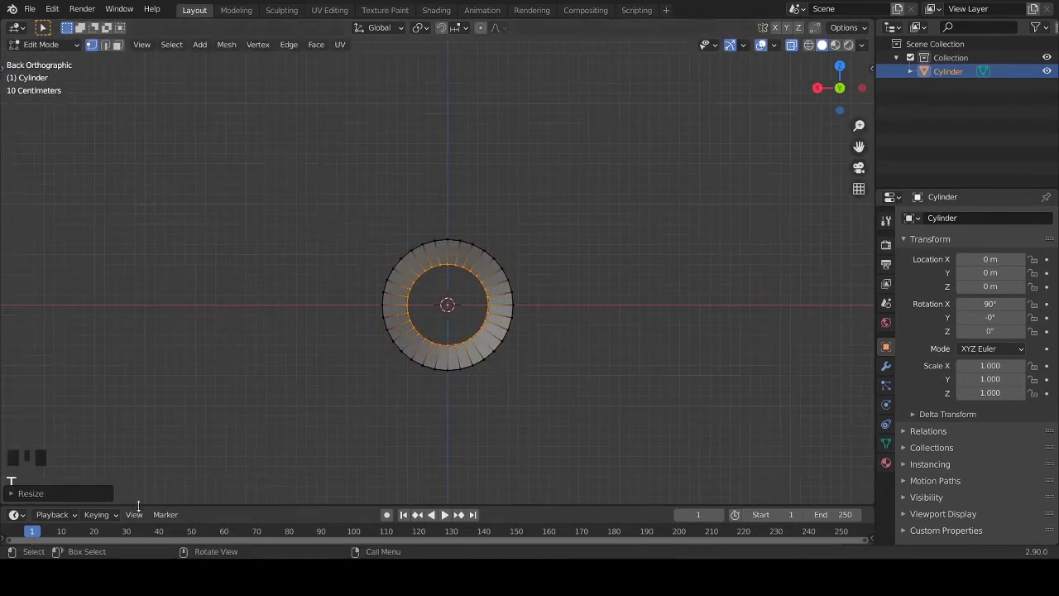
{"action": "left_click_drag", "start_coordinate": [16, 504], "coordinate": [17, 526]}
{"action": "key", "text": "n"}
{"action": "key", "text": "n"}
- Extrude the waist ring 1.1 m along Y and scale it up to full bulge width
{"action": "key", "text": "KP_3"}
{"action": "type", "text": "ey1.1"}
{"action": "key", "text": "Return"}
{"action": "left_click", "coordinate": [863, 88]}
{"action": "key", "text": "s"}
- Extrude the wide end ring 1.1 m along Y and scale it down into the next waist
{"action": "left_click", "coordinate": [817, 88]}
{"action": "key", "text": "e"}
{"action": "key", "text": "y"}
{"action": "key", "text": "1"}
{"action": "key", "text": "period"}
{"action": "key", "text": "1"}
{"action": "key", "text": "Return"}
{"action": "key", "text": "s"}
- Extrude another 1.1 m along Y from the waist and scale the ring up into a bulge
{"action": "key", "text": "e"}
{"action": "key", "text": "y"}
{"action": "key", "text": "1"}
{"action": "key", "text": "period"}
{"action": "key", "text": "1"}
{"action": "key", "text": "Return"}
{"action": "key", "text": "s"}
- Extrude the bulge ring 1.1 m along Y and scale it down to form the last waist
{"action": "left_click", "coordinate": [817, 87]}
{"action": "key", "text": "e"}
{"action": "key", "text": "y"}
{"action": "key", "text": "1"}
{"action": "key", "text": "period"}
{"action": "key", "text": "1"}
{"action": "key", "text": "Return"}
{"action": "left_click", "coordinate": [863, 88]}
{"action": "key", "text": "s"}
{"action": "left_click", "coordinate": [492, 312]}
- Extrude the last waist ring 1.1 m along Y and scale it up to start the tail section
{"action": "left_click", "coordinate": [818, 88]}
{"action": "key", "text": "e"}
{"action": "key", "text": "y"}
{"action": "key", "text": "1"}
{"action": "key", "text": "period"}
{"action": "key", "text": "1"}
{"action": "key", "text": "Return"}
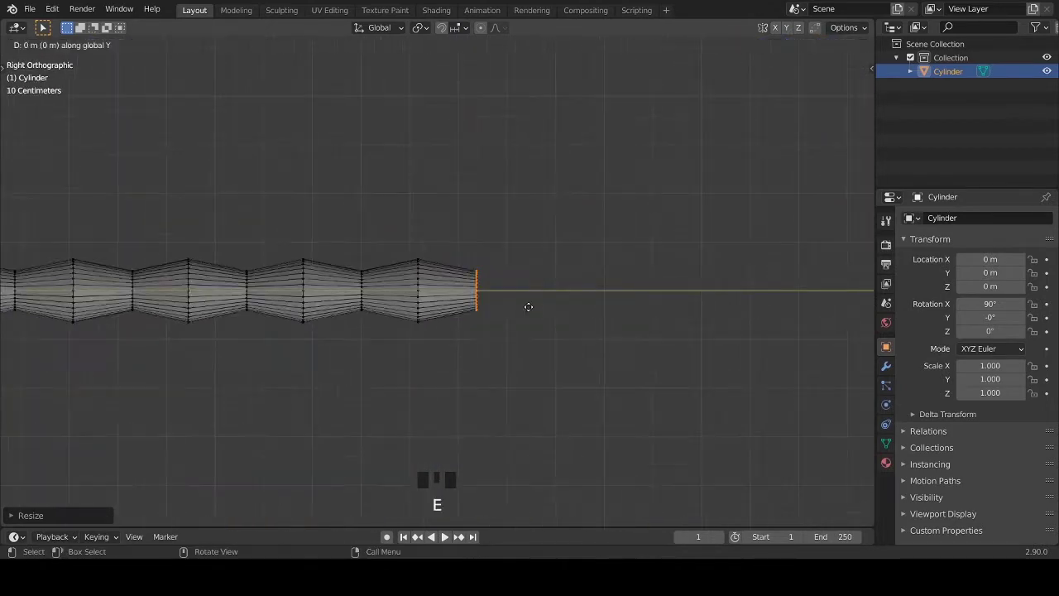
{"action": "key", "text": "s"}
{"action": "key", "text": "Return"}
- Extend the tail along Y with a short straight section and a longer tapered section ending in a smaller ring
{"action": "middle_click_drag", "start_coordinate": [609, 369], "coordinate": [526, 368], "text": "shift"}
{"action": "key", "text": "e"}
{"action": "left_click", "coordinate": [525, 367]}
{"action": "scroll", "coordinate": [404, 383], "scroll_direction": "up", "scroll_amount": 8}
{"action": "scroll", "coordinate": [447, 399], "scroll_direction": "up", "scroll_amount": 4}
{"action": "key", "text": "s"}
{"action": "left_click", "coordinate": [371, 382]}
{"action": "scroll", "coordinate": [430, 422], "scroll_direction": "down", "scroll_amount": 11}
{"action": "scroll", "coordinate": [455, 438], "scroll_direction": "up", "scroll_amount": 5}
- Extrude the tail's end ring along Y and scale it down to a pointed tip
{"action": "key", "text": "e"}
{"action": "key", "text": "y"}
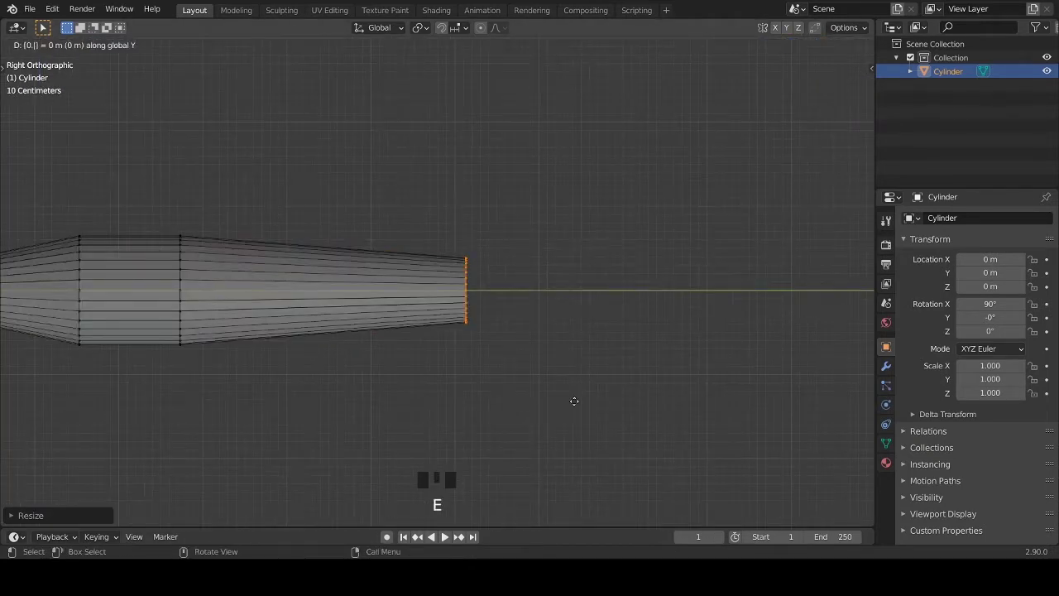
{"action": "left_click", "coordinate": [577, 402]}
{"action": "scroll", "coordinate": [576, 402], "scroll_direction": "up", "scroll_amount": 7}
{"action": "key", "text": "s"}
{"action": "left_click", "coordinate": [469, 332]}
{"action": "key", "text": "s"}
{"action": "middle_click_drag", "start_coordinate": [601, 393], "coordinate": [679, 331]}
{"action": "left_click", "coordinate": [509, 390]}
{"action": "scroll", "coordinate": [510, 389], "scroll_direction": "down", "scroll_amount": 9}
- Return to Object Mode, turn off X-ray, and add a Subdivision Surface modifier with 3 viewport levels
{"action": "key", "text": "Tab"}
{"action": "left_click", "coordinate": [791, 44]}
{"action": "left_click", "coordinate": [886, 365]}
{"action": "left_click", "coordinate": [945, 218]}
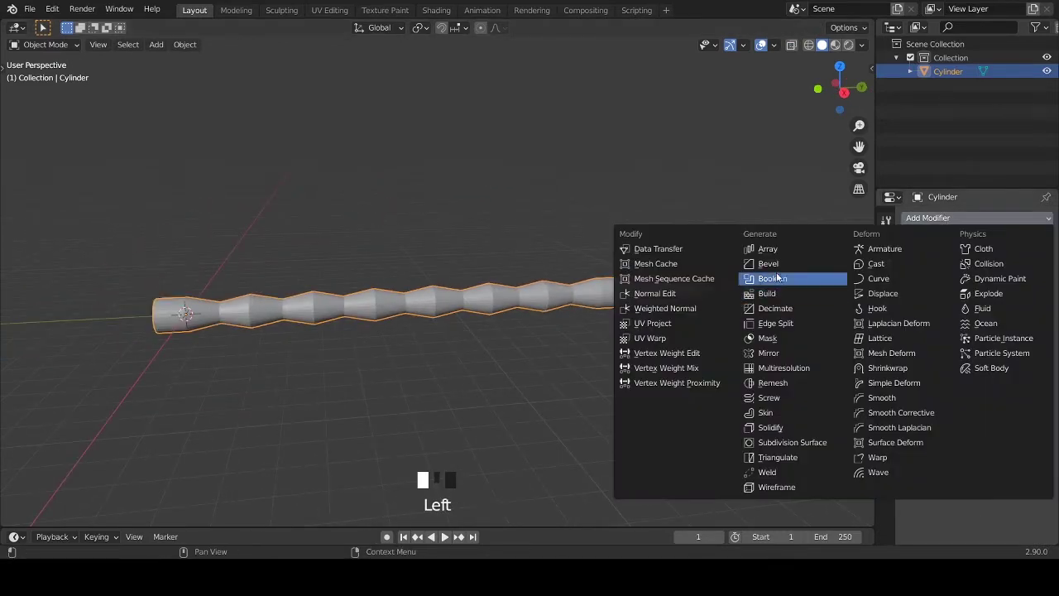
{"action": "left_click", "coordinate": [792, 442]}
- Add loop cuts close to both sides of the first narrow waist
{"action": "key", "text": "ctrl+r"}
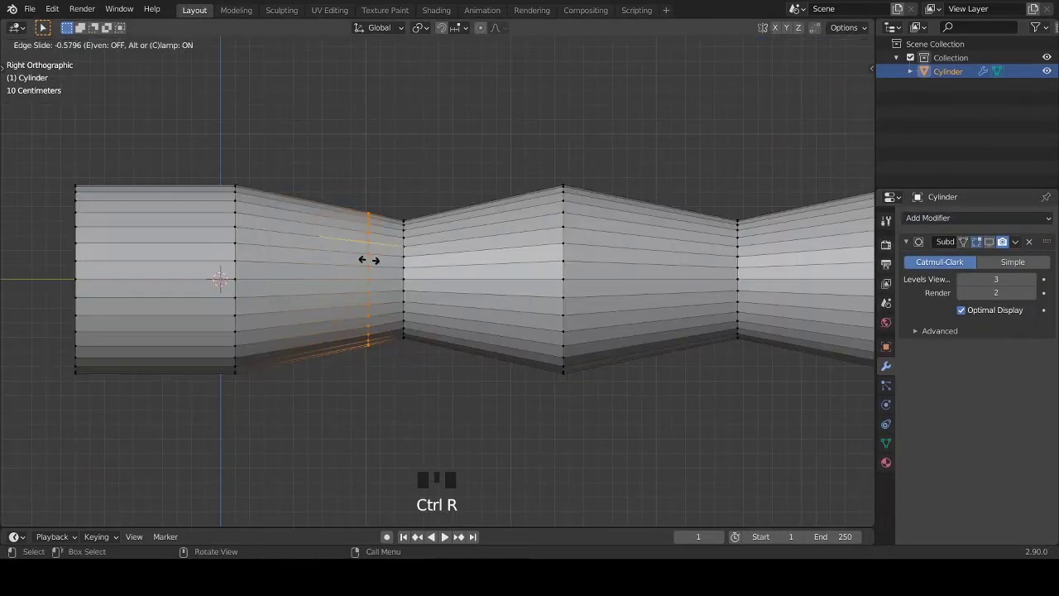
{"action": "left_click", "coordinate": [367, 260]}
{"action": "scroll", "coordinate": [399, 347], "scroll_direction": "up", "scroll_amount": 2}
{"action": "key", "text": "ctrl+r"}
{"action": "left_click", "coordinate": [400, 347]}
{"action": "left_click", "coordinate": [451, 339]}
- Add loop cuts beside the following waists along the tube
{"action": "key", "text": "ctrl+r"}
{"action": "left_click", "coordinate": [600, 256]}
{"action": "left_click", "coordinate": [548, 248]}
{"action": "scroll", "coordinate": [549, 248], "scroll_direction": "down", "scroll_amount": 1}
{"action": "middle_click_drag", "start_coordinate": [548, 248], "coordinate": [339, 248], "text": "shift"}
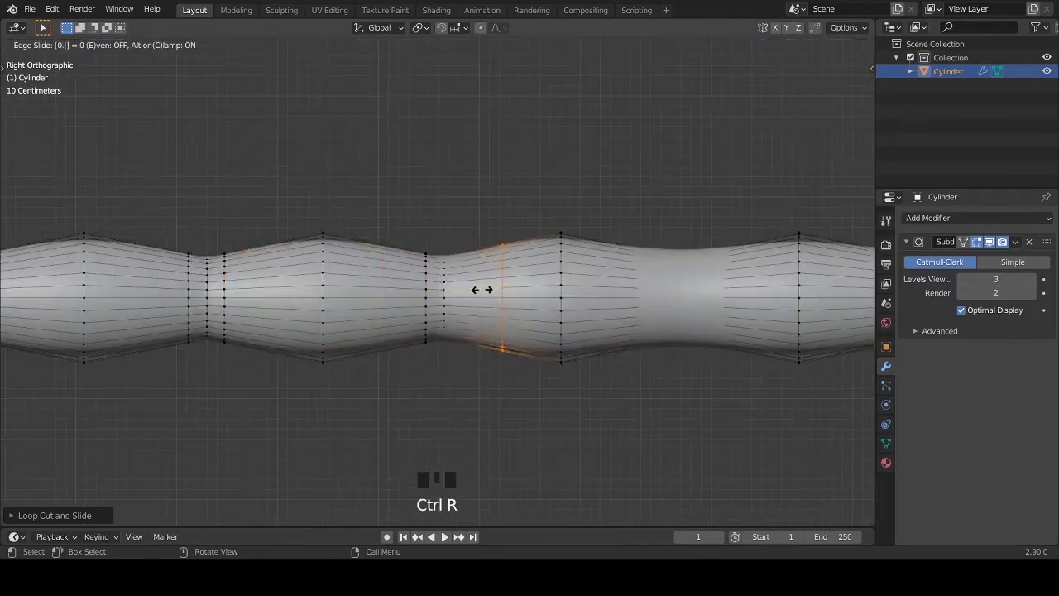
{"action": "middle_click_drag", "start_coordinate": [483, 290], "coordinate": [464, 289], "text": "shift"}
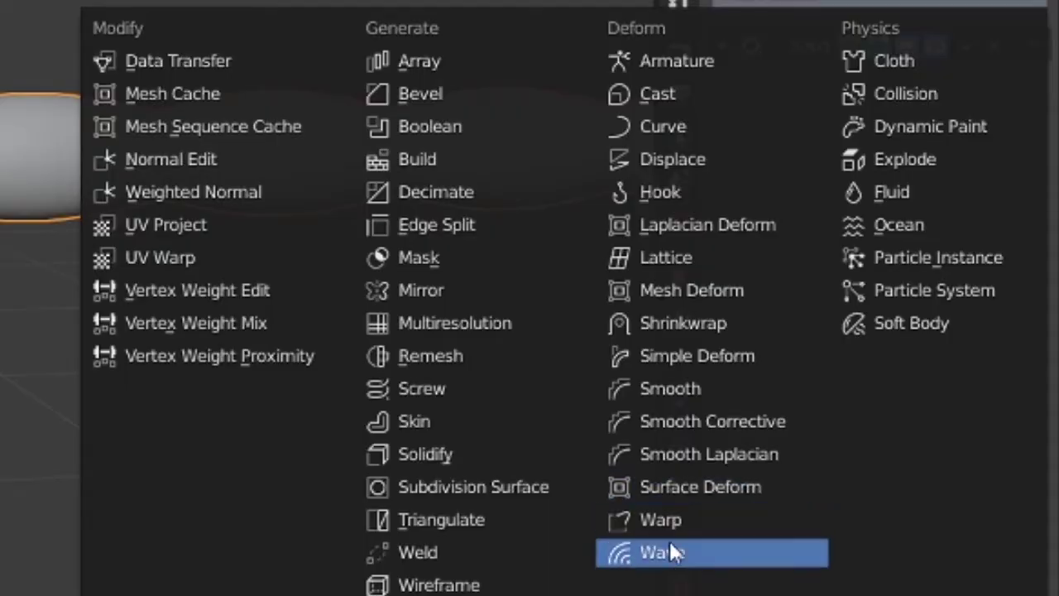
- Add a Wave modifier with Y motion, 0.6 m height, 1.8 m width and 1.8 m narrowness, and create a vertex group
{"action": "left_click", "coordinate": [670, 552]}
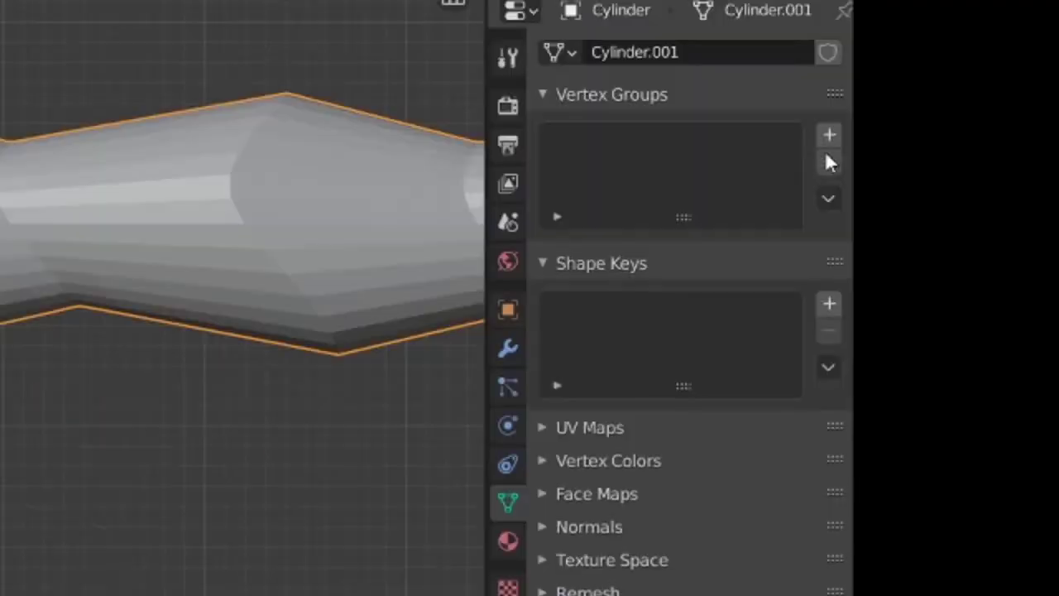
{"action": "left_click", "coordinate": [828, 135]}
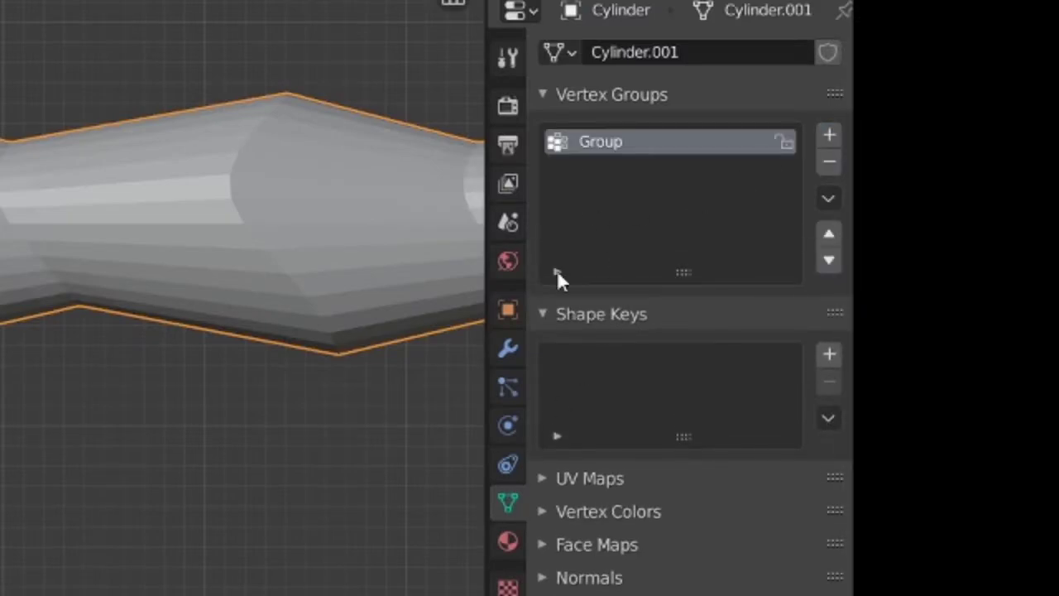
- Select each bulge ring with the adjacent loop before the next waist along the body, and assign them to the vertex group at weight 1.000
{"action": "key", "text": "Tab"}
{"action": "left_click_drag", "start_coordinate": [307, 195], "coordinate": [451, 402]}
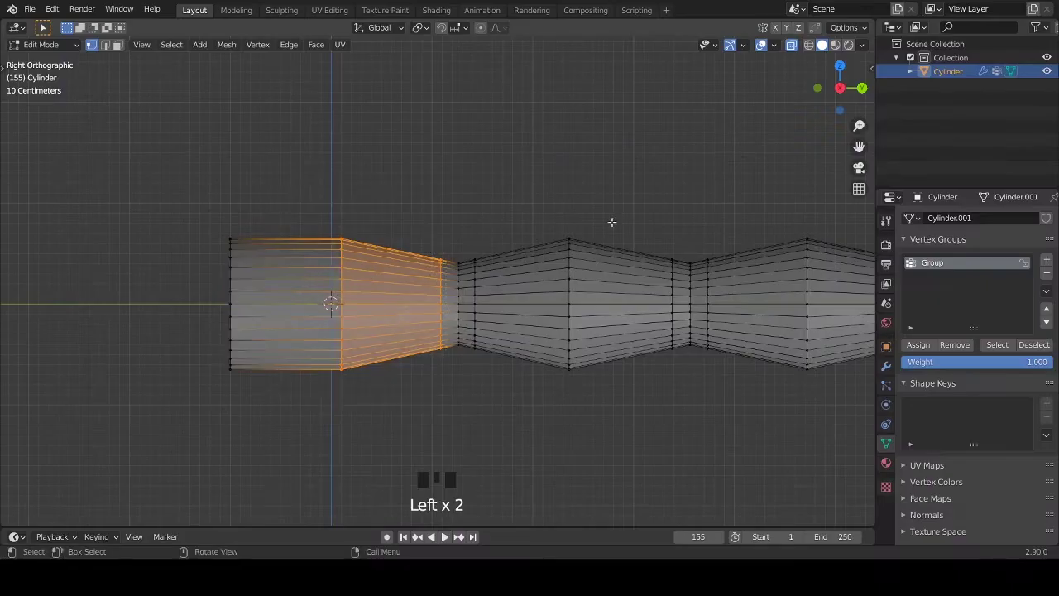
{"action": "left_click_drag", "start_coordinate": [543, 217], "coordinate": [679, 406], "text": "shift"}
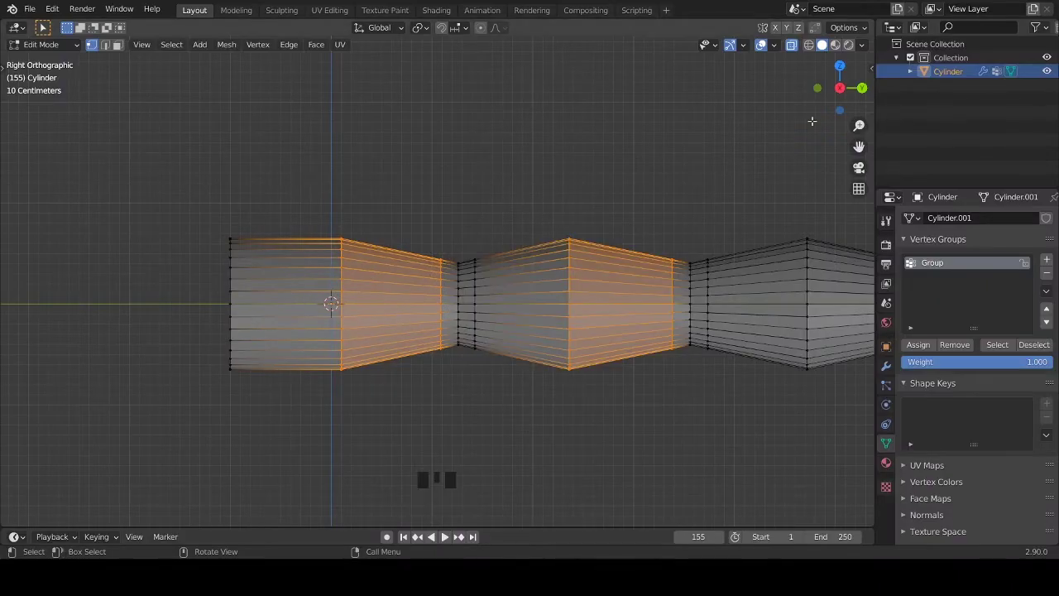
{"action": "left_click", "coordinate": [840, 88]}
{"action": "left_click", "coordinate": [840, 88]}
{"action": "scroll", "coordinate": [589, 265], "scroll_direction": "down", "scroll_amount": 3}
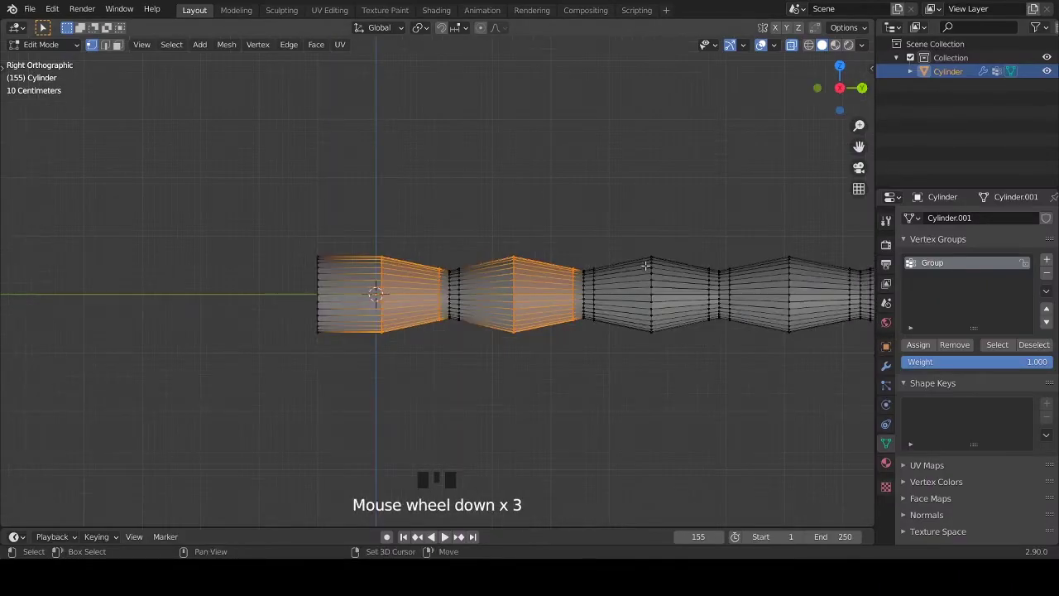
{"action": "middle_click_drag", "start_coordinate": [589, 265], "coordinate": [487, 275], "text": "shift"}
{"action": "left_click_drag", "start_coordinate": [533, 241], "coordinate": [613, 373], "text": "shift"}
{"action": "left_click_drag", "start_coordinate": [683, 248], "coordinate": [749, 380], "text": "shift"}
{"action": "middle_click_drag", "start_coordinate": [772, 353], "coordinate": [475, 338], "text": "shift"}
{"action": "left_click_drag", "start_coordinate": [516, 201], "coordinate": [596, 377], "text": "shift"}
{"action": "left_click_drag", "start_coordinate": [652, 232], "coordinate": [730, 387], "text": "shift"}
{"action": "middle_click_drag", "start_coordinate": [668, 379], "coordinate": [436, 339], "text": "shift"}
{"action": "left_click_drag", "start_coordinate": [542, 188], "coordinate": [621, 257], "text": "shift"}
{"action": "left_click_drag", "start_coordinate": [635, 323], "coordinate": [635, 324], "text": "shift"}
{"action": "middle_click_drag", "start_coordinate": [635, 324], "coordinate": [903, 367], "text": "shift"}
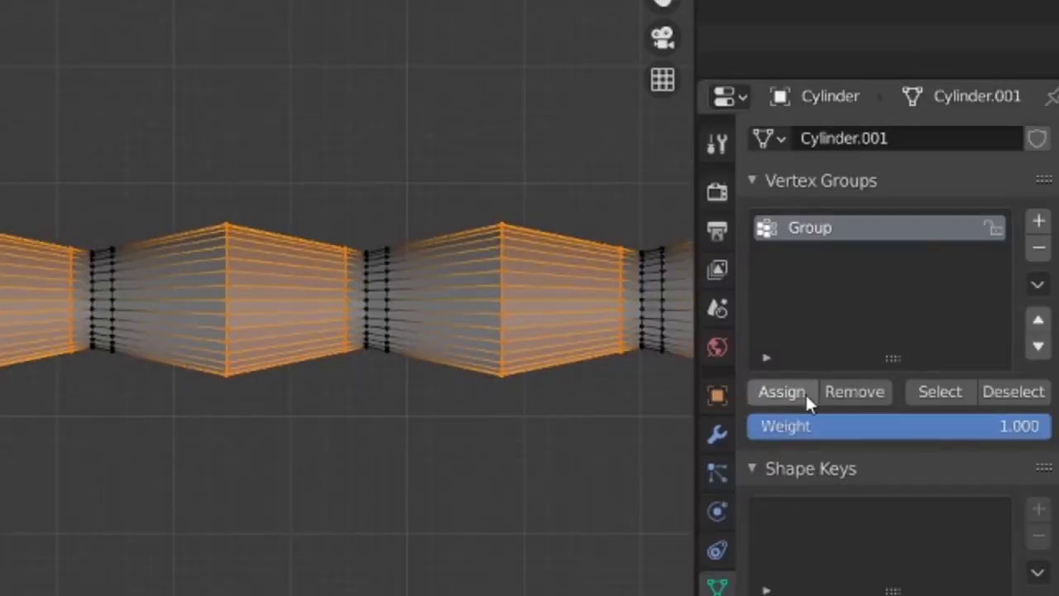
{"action": "left_click", "coordinate": [786, 394]}
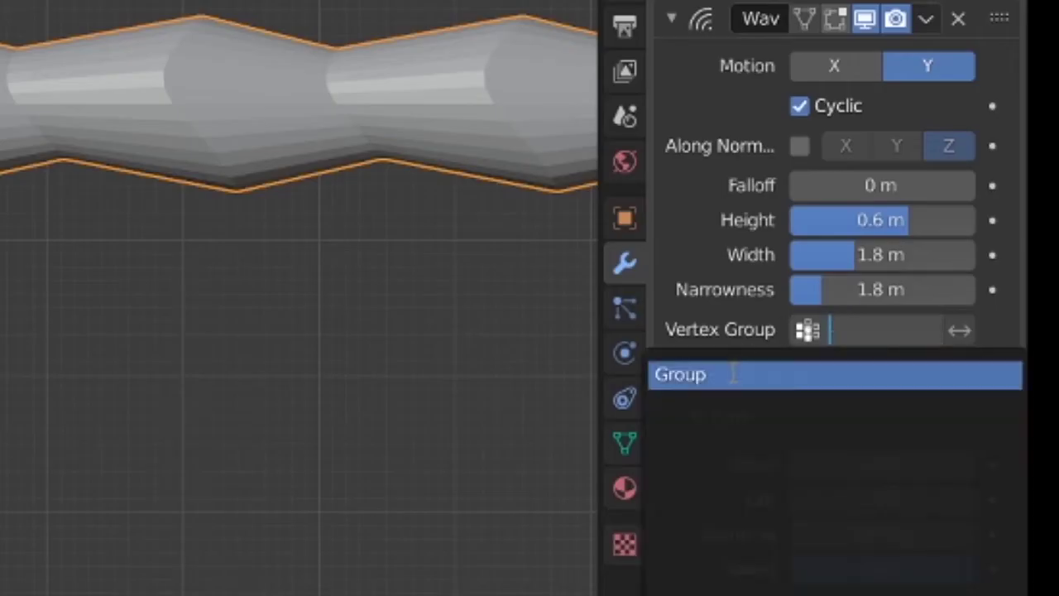
- Limit the Wave modifier to Group and add a second with X motion, height -10 m, width 0.2 m, narrowness 4.2 m and speed 0.70
{"action": "left_click", "coordinate": [733, 374]}
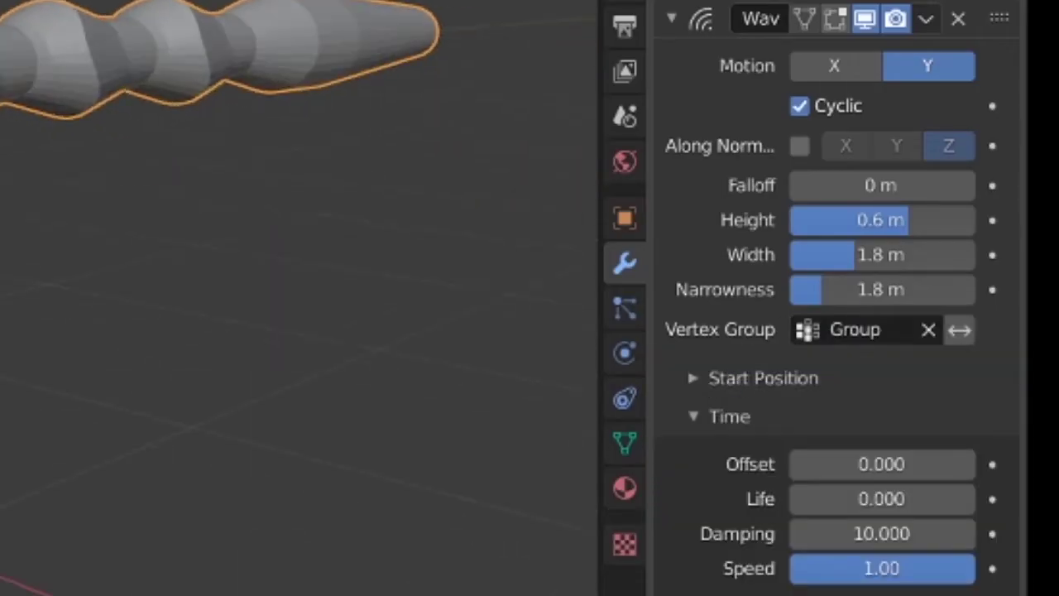
{"action": "middle_click_drag", "start_coordinate": [579, 397], "coordinate": [786, 351]}
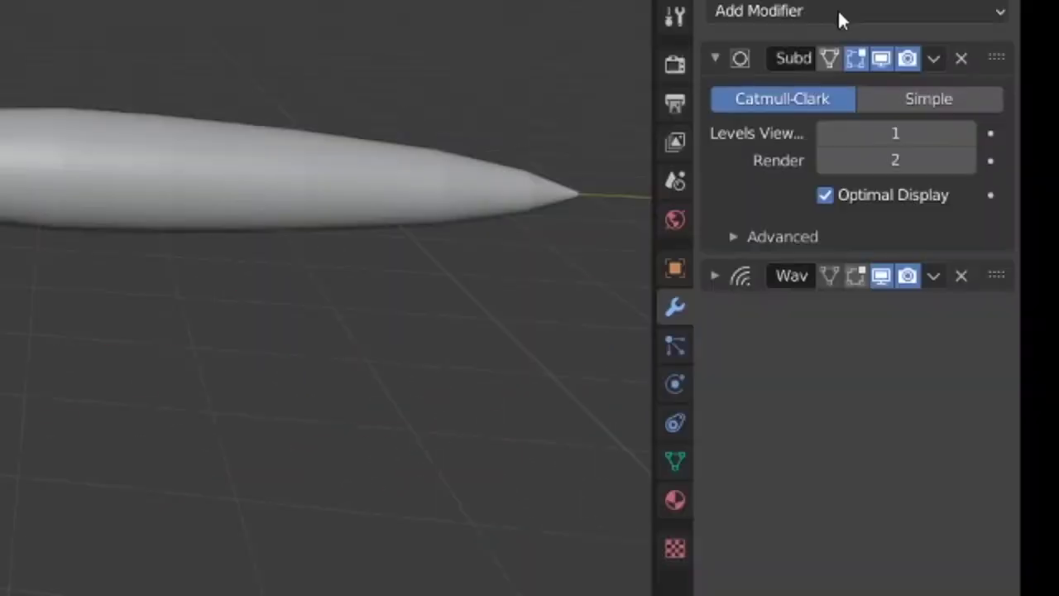
{"action": "left_click", "coordinate": [838, 12]}
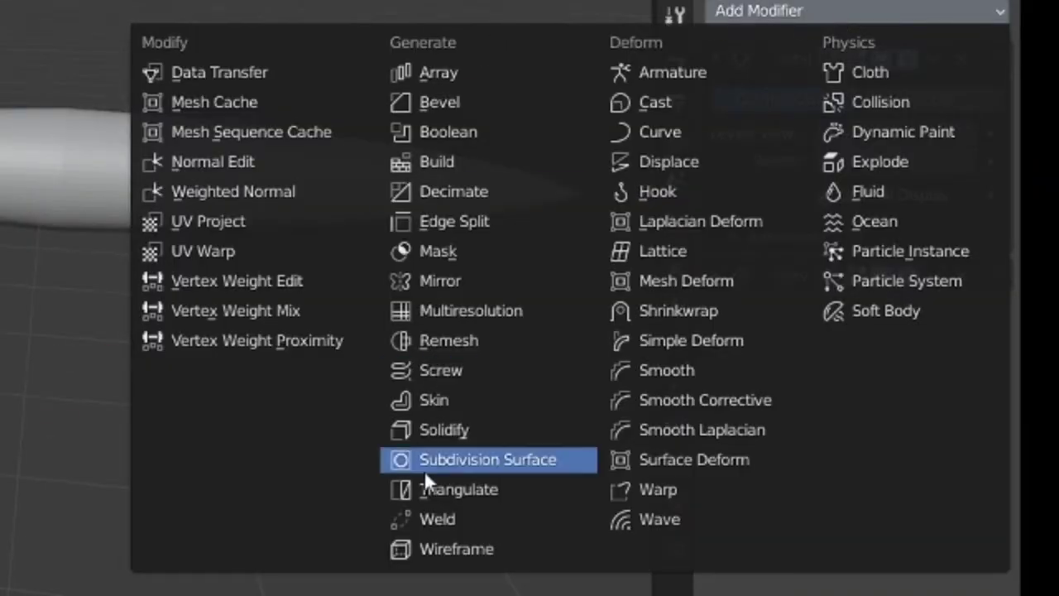
{"action": "left_click", "coordinate": [708, 520]}
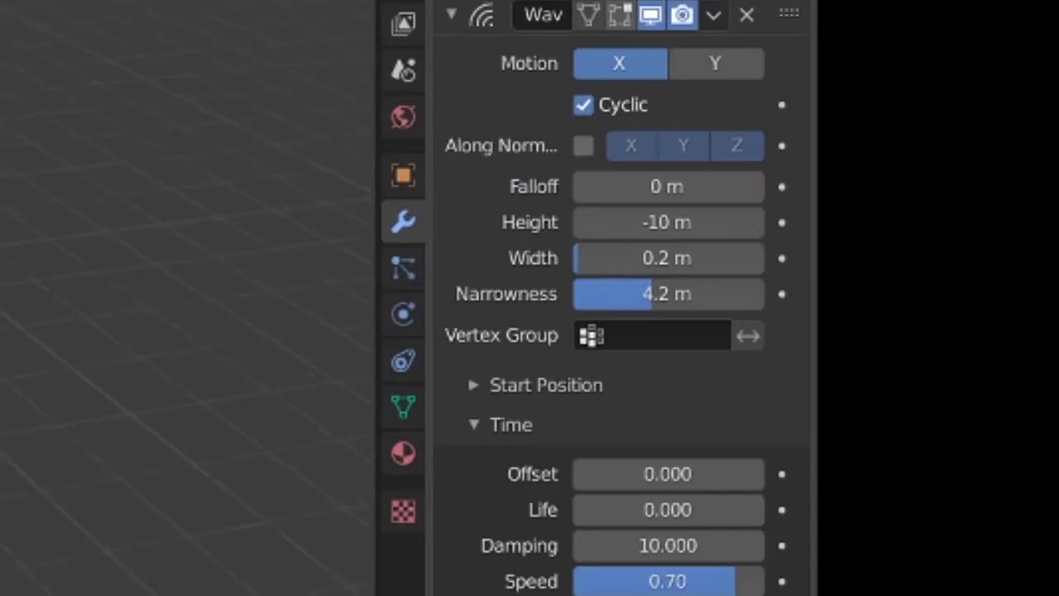
- Select the tail section's vertices and assign them to a second, new vertex group
{"action": "left_click_drag", "start_coordinate": [431, 263], "coordinate": [602, 341]}
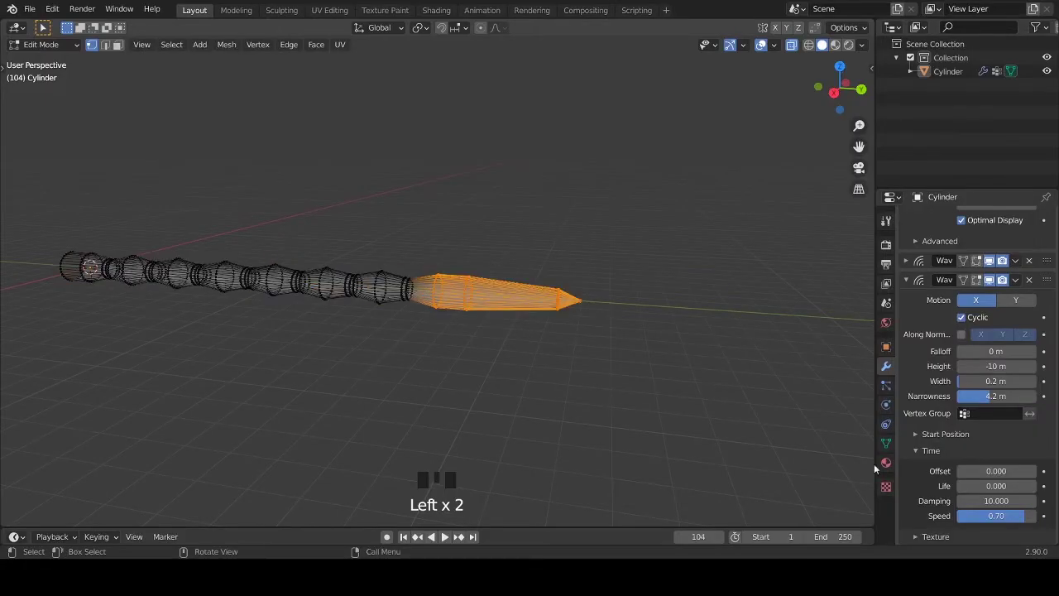
{"action": "left_click", "coordinate": [886, 443]}
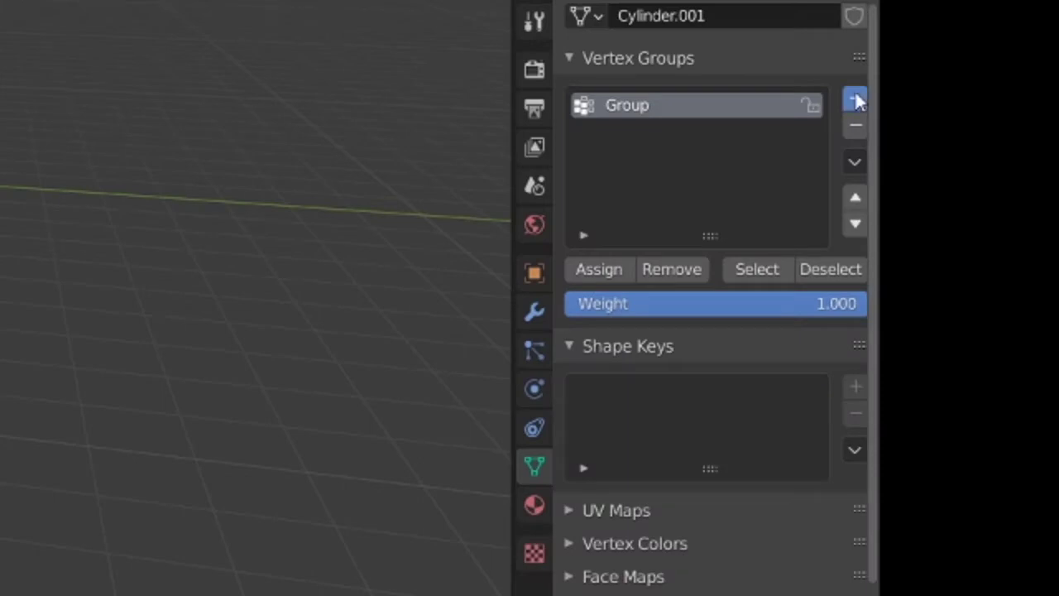
{"action": "left_click", "coordinate": [856, 99]}
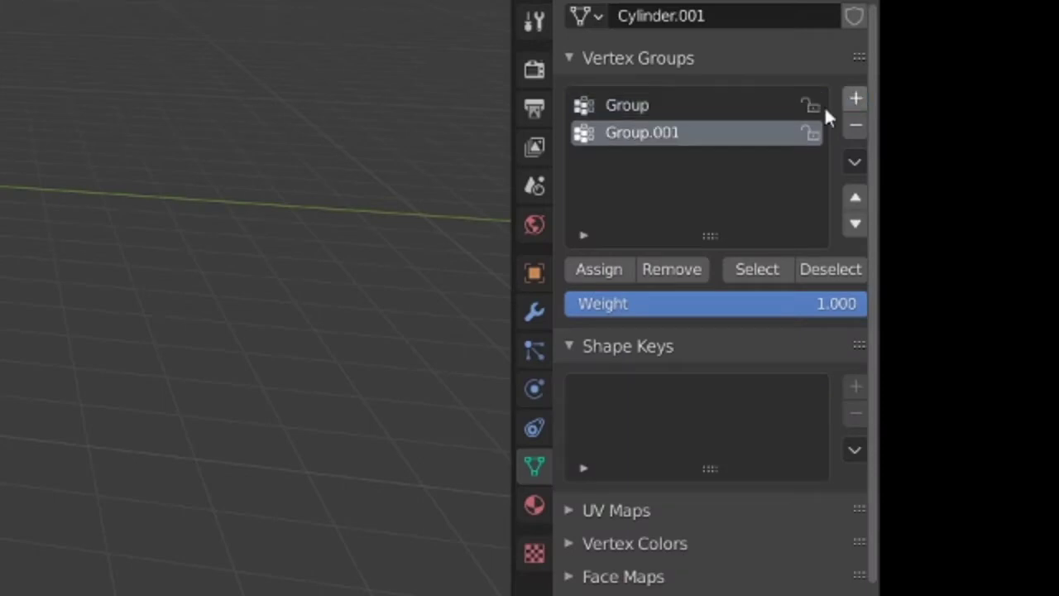
{"action": "left_click", "coordinate": [603, 271]}
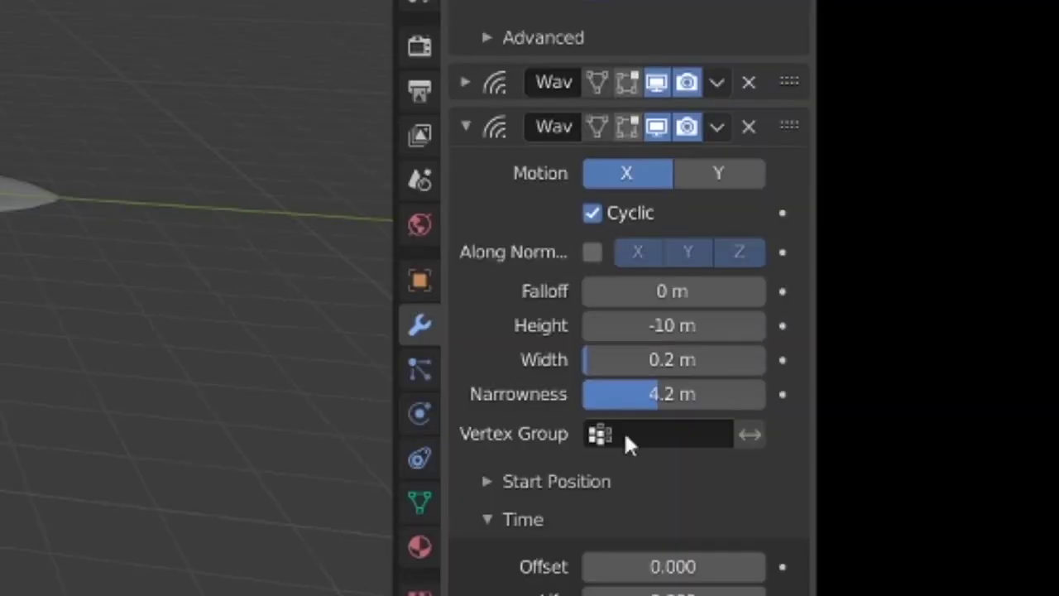
- Limit the second Wave modifier to the Group.001 vertex group and play the animation
{"action": "left_click", "coordinate": [637, 435]}
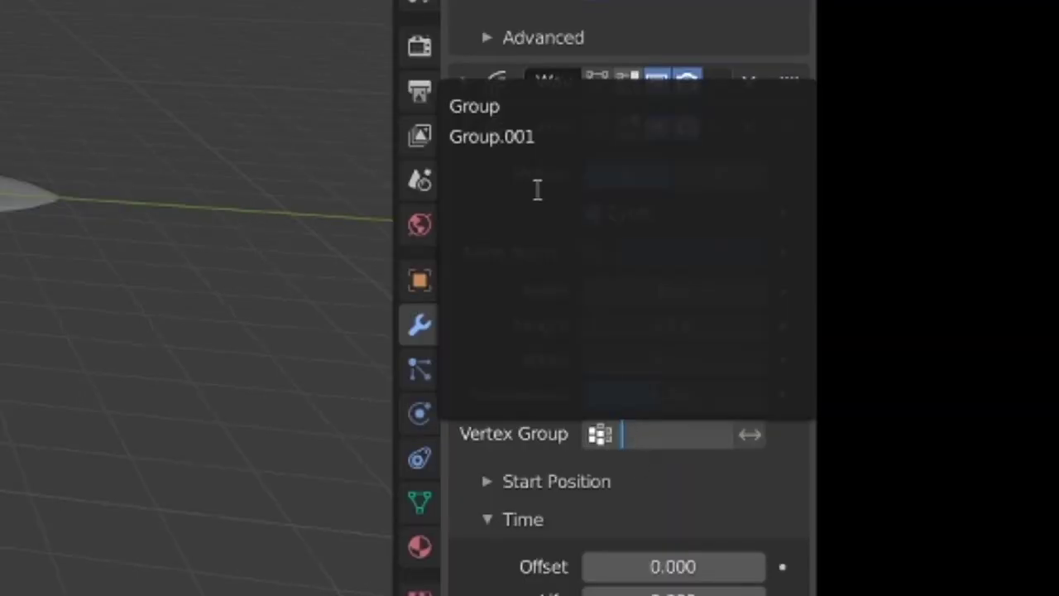
{"action": "left_click", "coordinate": [536, 139]}
{"action": "key", "text": "space"}
{"action": "middle_click_drag", "start_coordinate": [503, 236], "coordinate": [456, 262]}
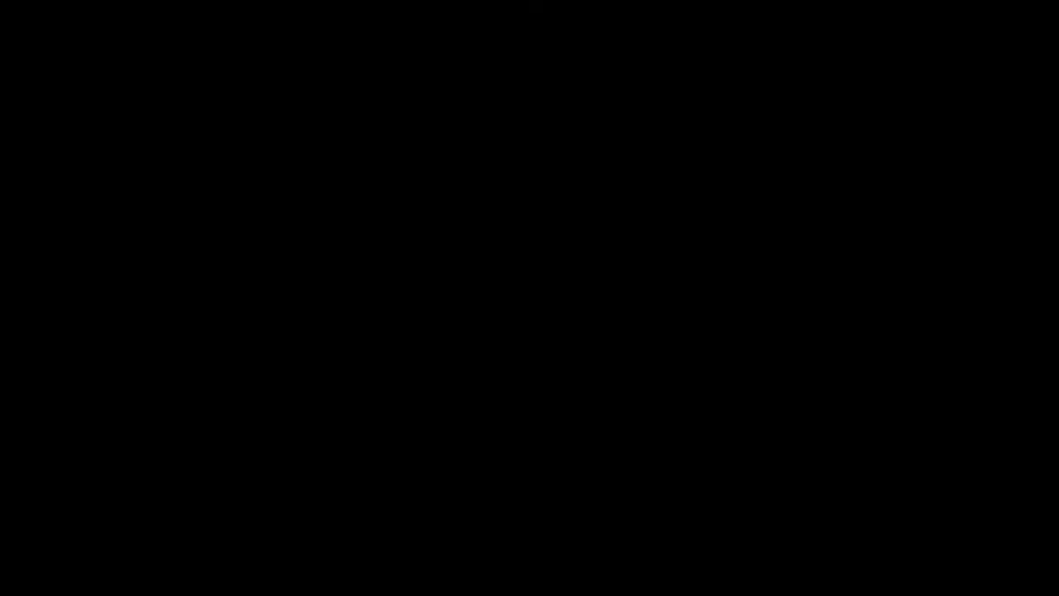
- Add a new cylinder mesh and rotate it 90 degrees about the X axis
{"action": "key", "text": "shift+a"}
{"action": "mouse_move", "coordinate": [512, 187]}
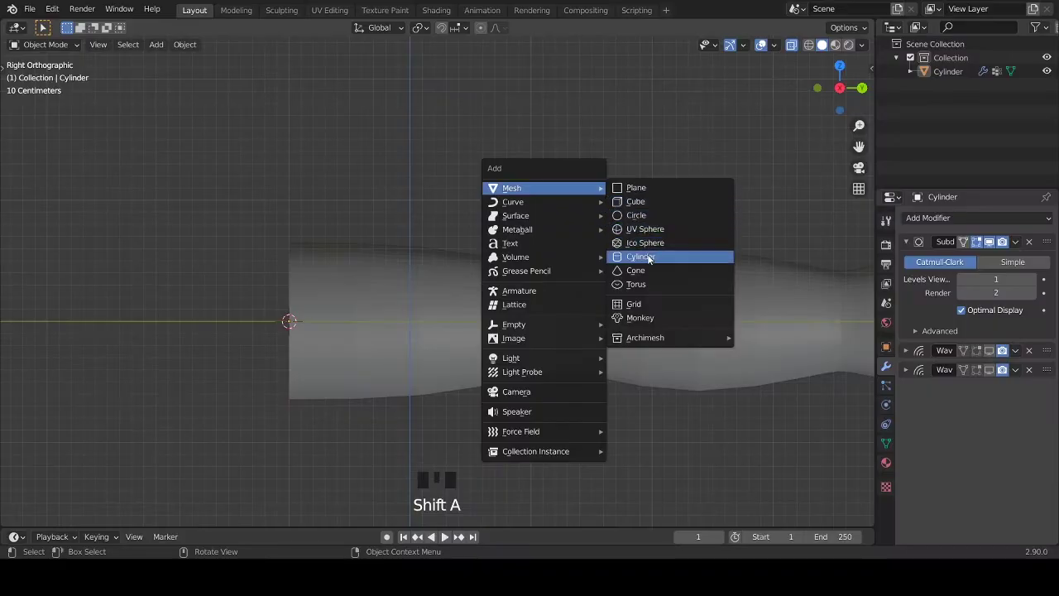
{"action": "left_click", "coordinate": [648, 257]}
{"action": "type", "text": "rx90"}
{"action": "key", "text": "Return"}
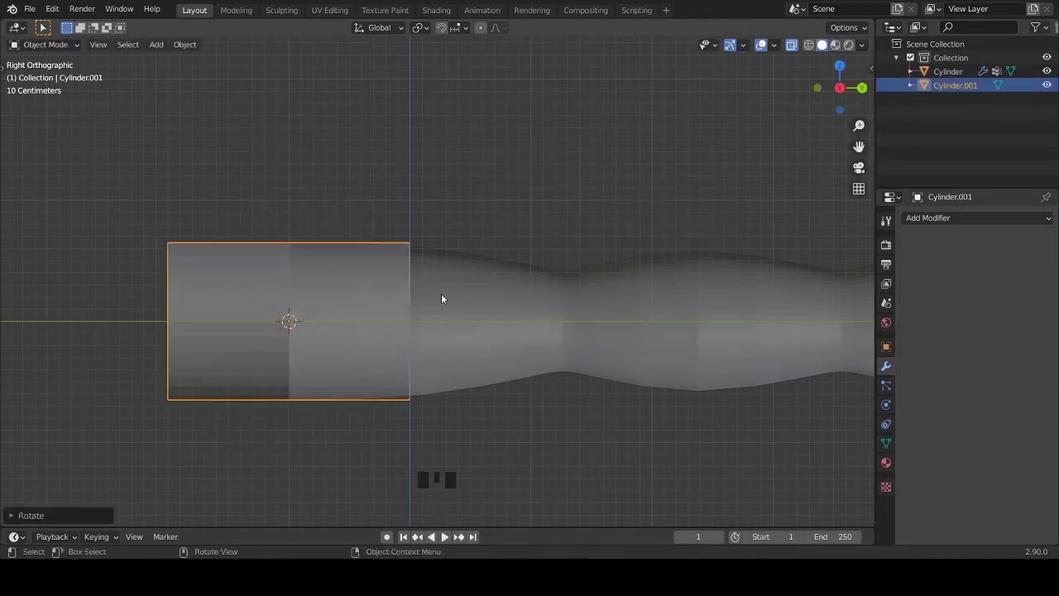
- Move the new cylinder's mesh along the body in Edit Mode, and pull its far end ring back about 0.94 m to the first waist
{"action": "key", "text": "Tab"}
{"action": "key", "text": "g"}
{"action": "left_click", "coordinate": [637, 264]}
{"action": "middle_click_drag", "start_coordinate": [725, 291], "coordinate": [590, 283], "text": "shift"}
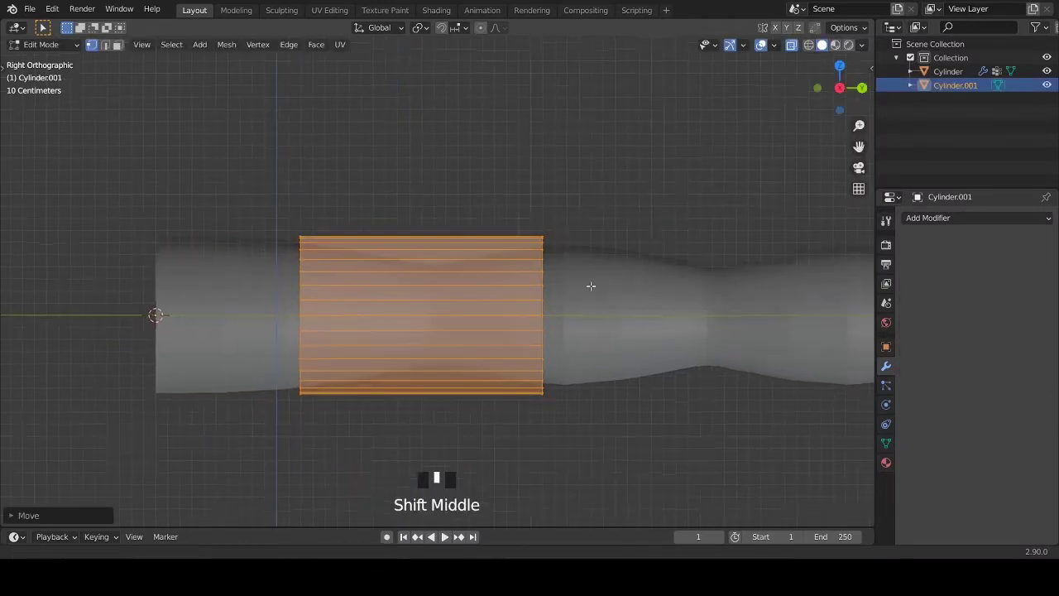
{"action": "scroll", "coordinate": [590, 283], "scroll_direction": "up", "scroll_amount": 2}
{"action": "left_click_drag", "start_coordinate": [560, 189], "coordinate": [647, 455]}
{"action": "key", "text": "g"}
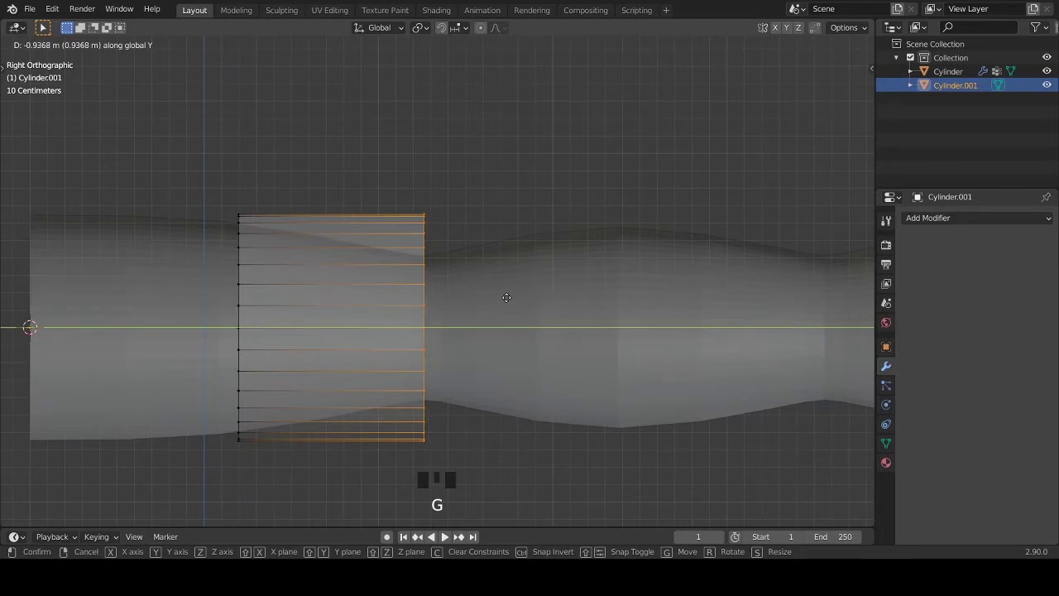
{"action": "left_click", "coordinate": [506, 297]}
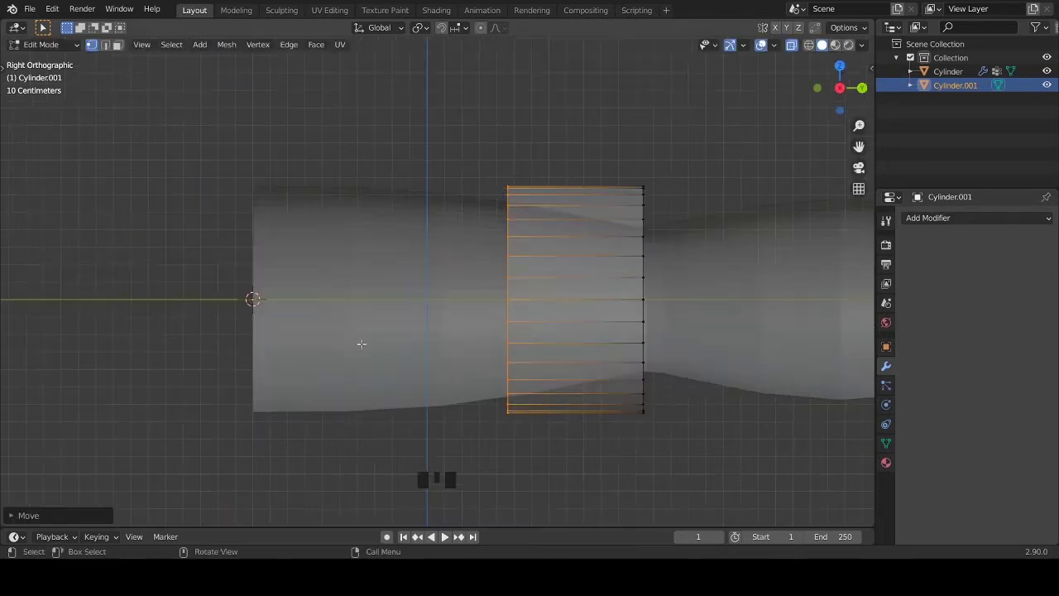
- Shrink the new cylinder's near end ring almost to a point to form a cone
{"action": "middle_click_drag", "start_coordinate": [513, 315], "coordinate": [372, 315], "text": "shift"}
{"action": "type", "text": "s"}
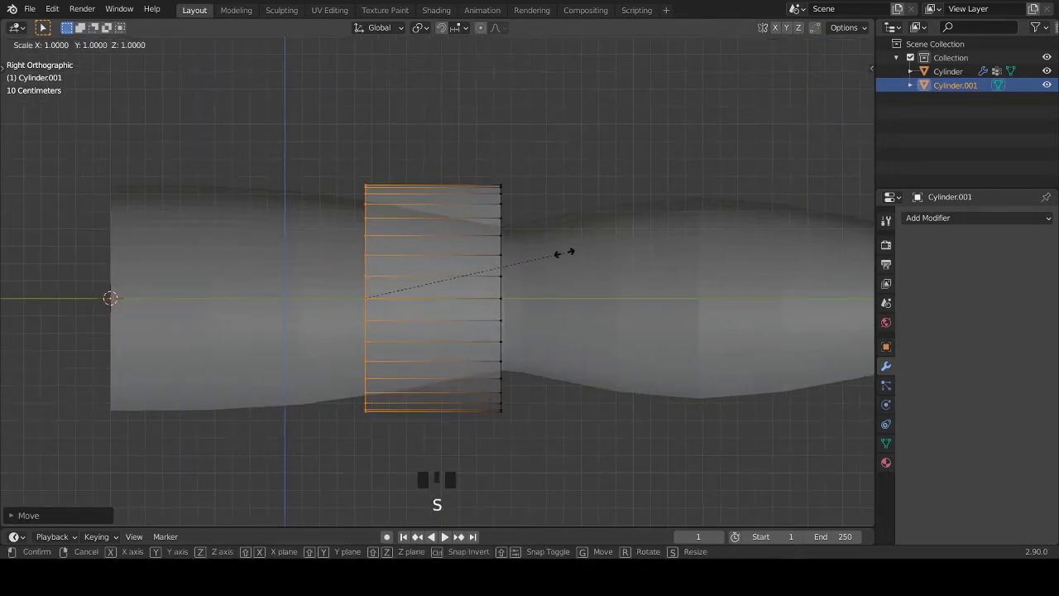
{"action": "type", "text": "0"}
{"action": "key", "text": "Return"}
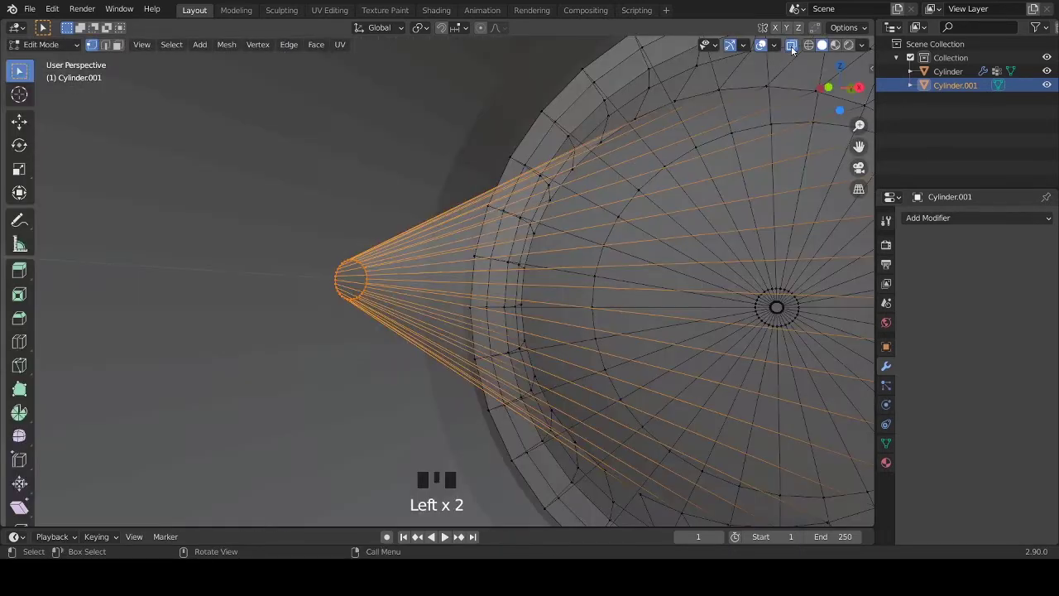
{"action": "left_click", "coordinate": [792, 48]}
- Align the cone's wide ring with its tip along Y, and offset the ring about 0.26 m from the tip
{"action": "key", "text": "g"}
{"action": "key", "text": "y"}
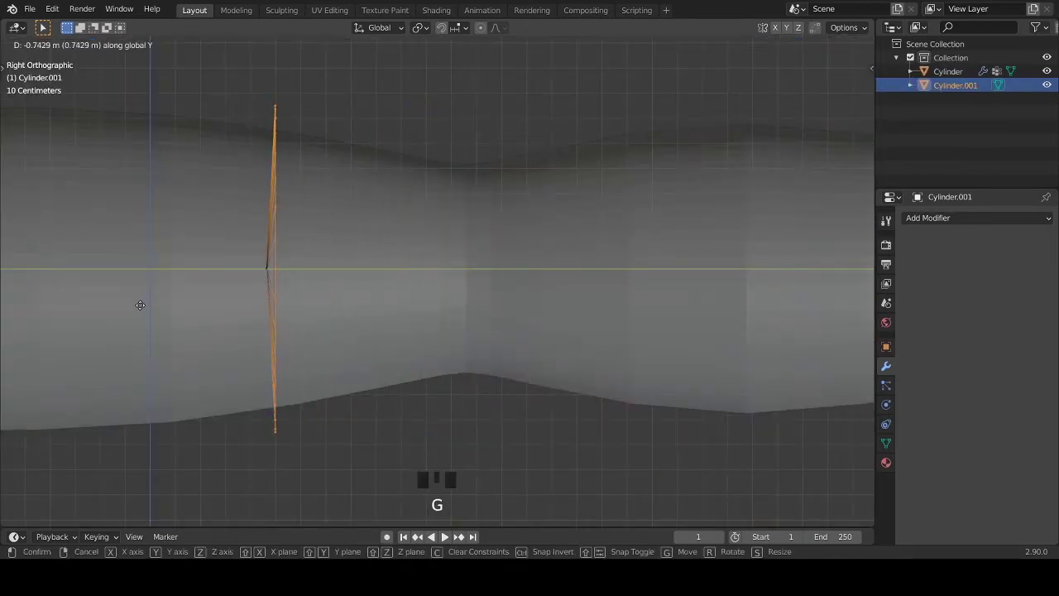
{"action": "left_click", "coordinate": [147, 305]}
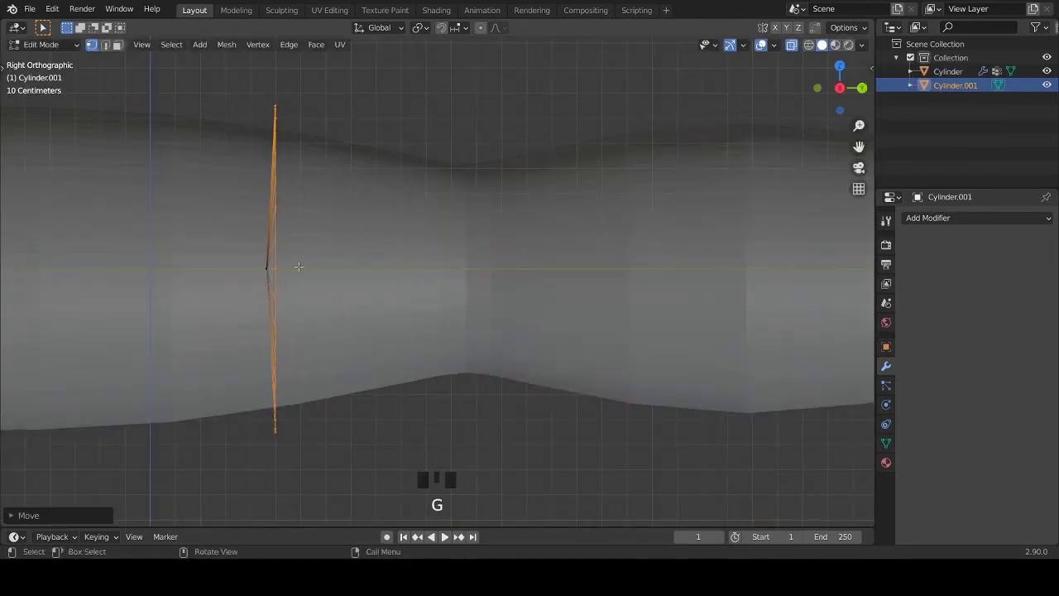
{"action": "scroll", "coordinate": [302, 274], "scroll_direction": "up", "scroll_amount": 10}
{"action": "middle_click_drag", "start_coordinate": [365, 298], "coordinate": [447, 317], "text": "shift"}
{"action": "key", "text": "g"}
{"action": "key", "text": "y"}
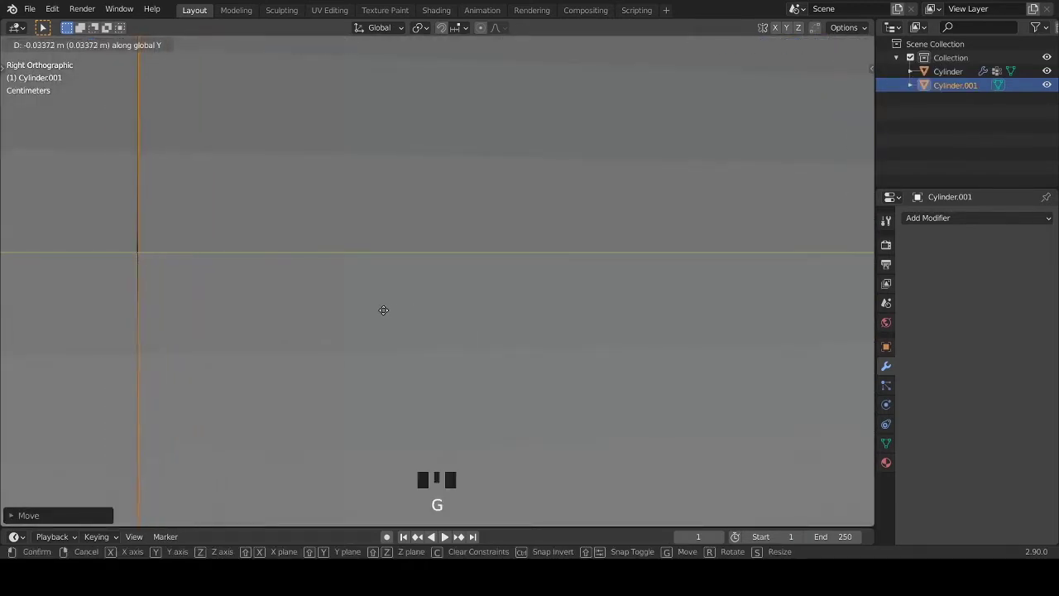
{"action": "scroll", "coordinate": [382, 310], "scroll_direction": "down", "scroll_amount": 4}
{"action": "key", "text": "0"}
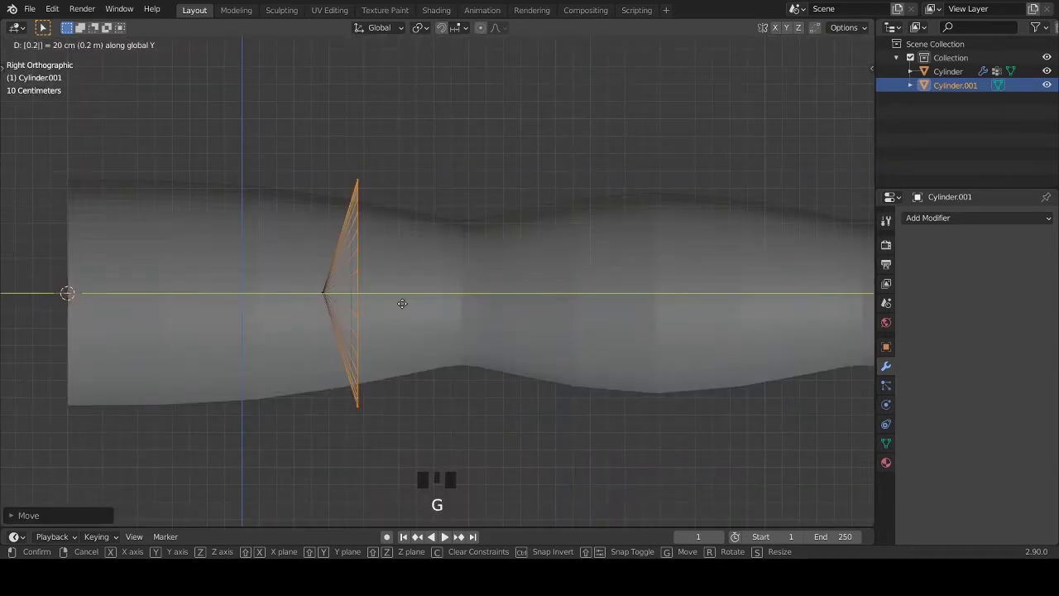
{"action": "left_click", "coordinate": [402, 304]}
- Scale the cone's wide ring down to a radius of about 0.097 m, using a ruler as reference
{"action": "scroll", "coordinate": [615, 347], "scroll_direction": "up", "scroll_amount": 4}
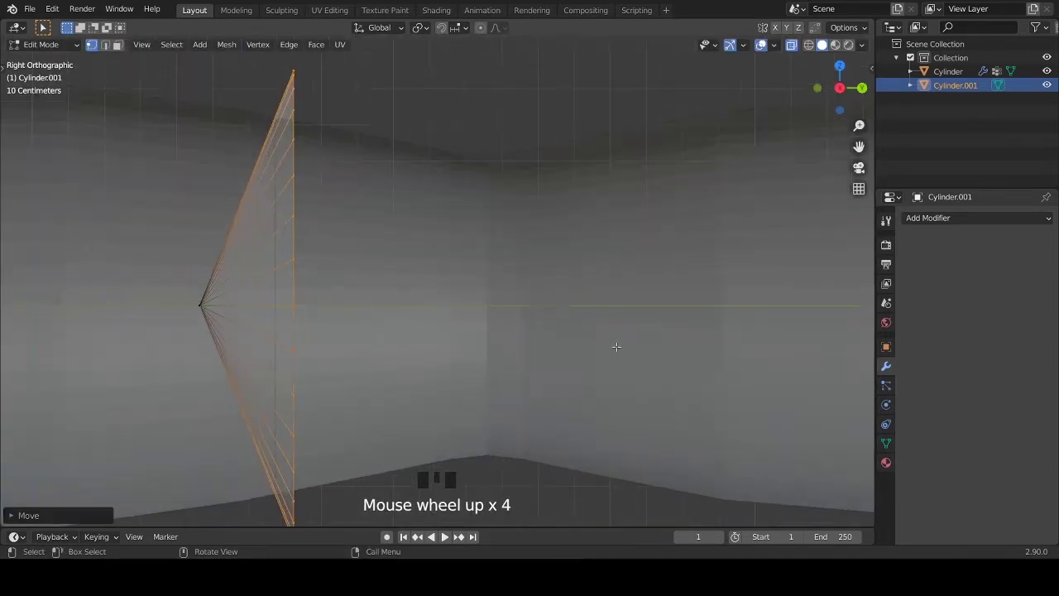
{"action": "key", "text": "s"}
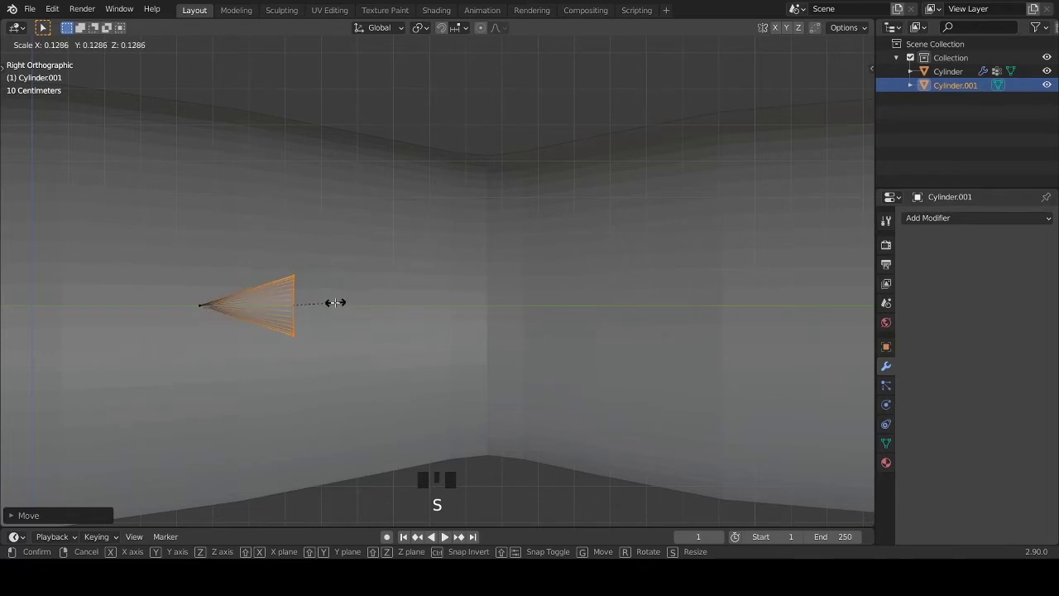
{"action": "scroll", "coordinate": [599, 310], "scroll_direction": "up", "scroll_amount": 2}
{"action": "left_click", "coordinate": [610, 306]}
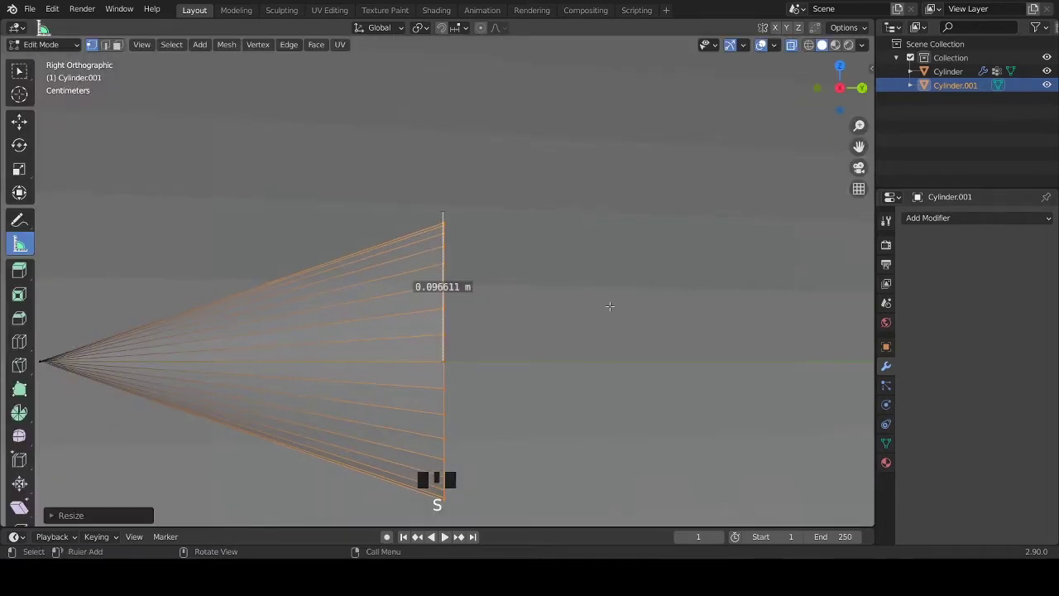
{"action": "key", "text": "s"}
{"action": "left_click", "coordinate": [618, 301]}
- Extrude the ring 0.26 m along Y and enlarge the new ring to a radius of about 0.21 m
{"action": "key", "text": "s"}
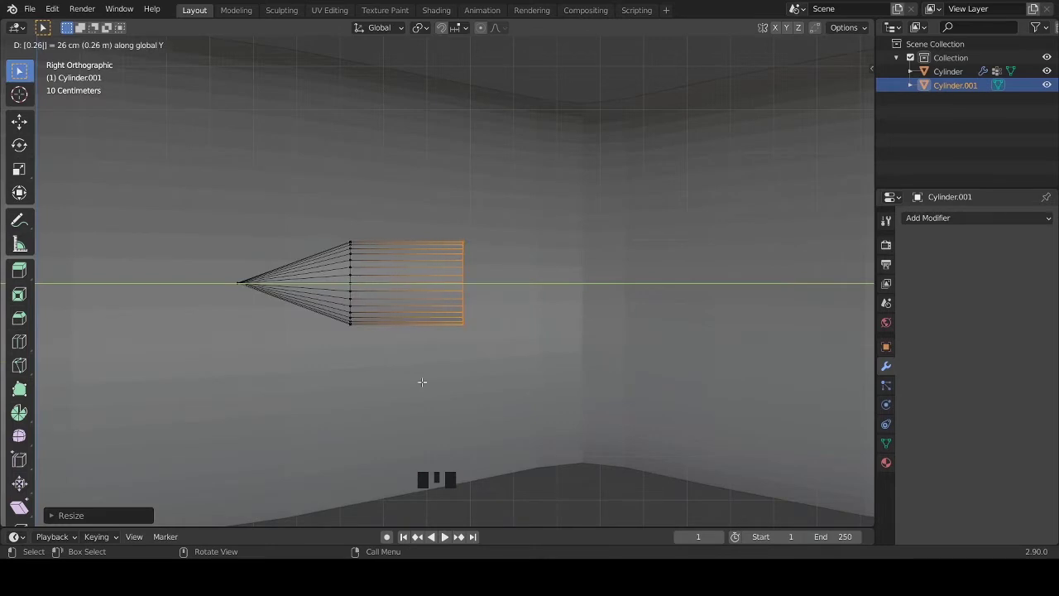
{"action": "scroll", "coordinate": [422, 382], "scroll_direction": "up", "scroll_amount": 6}
{"action": "key", "text": "s"}
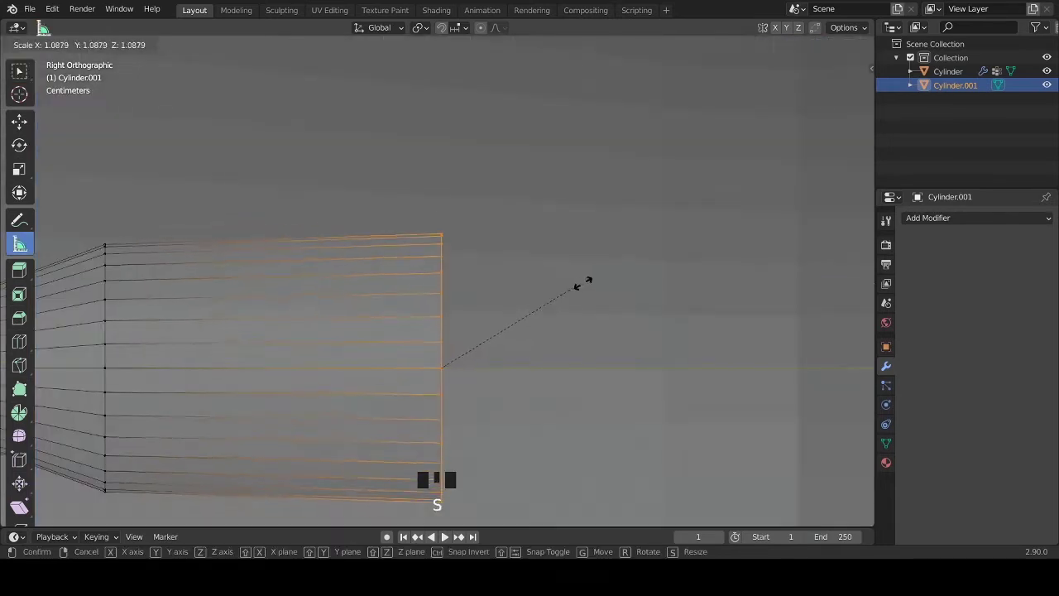
{"action": "left_click", "coordinate": [634, 248]}
{"action": "key", "text": "s"}
{"action": "left_click", "coordinate": [693, 216]}
{"action": "key", "text": "s"}
{"action": "left_click", "coordinate": [695, 203]}
{"action": "key", "text": "s"}
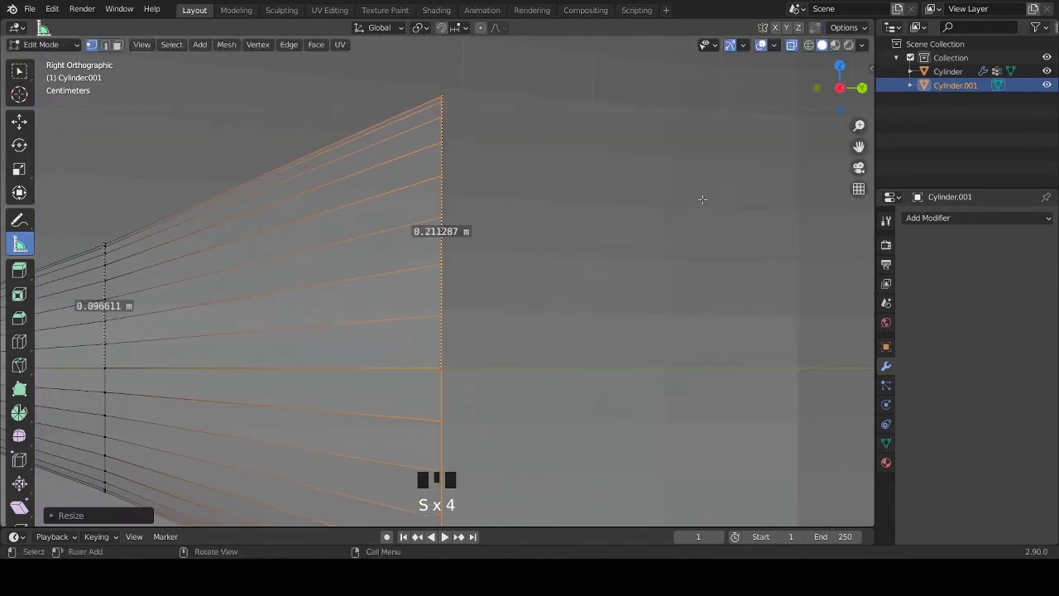
- Scale the next extruded ring to a radius of about 0.31 m to continue widening the cone
{"action": "key", "text": "s"}
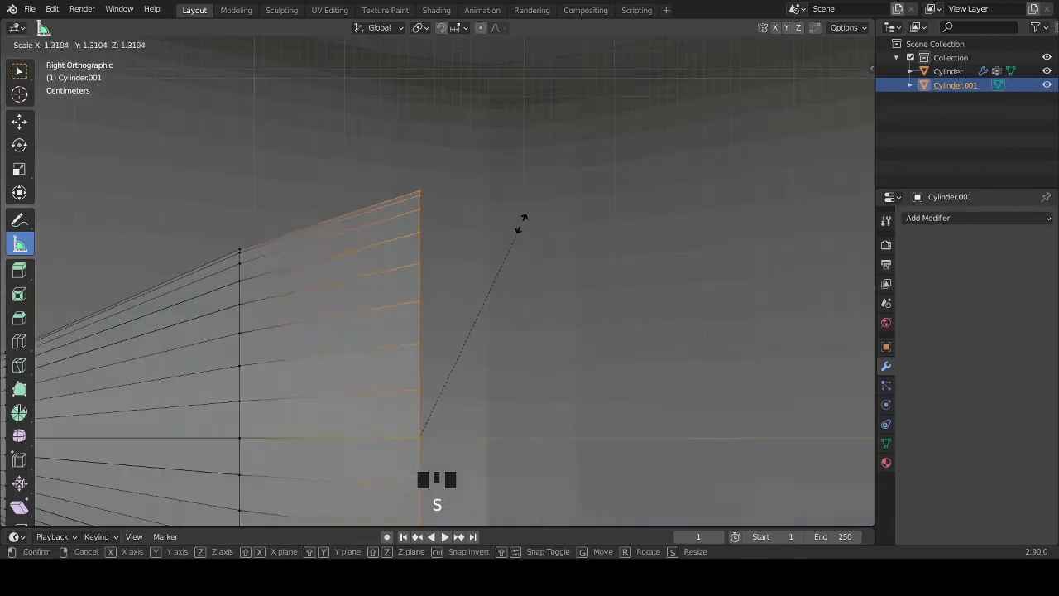
{"action": "left_click", "coordinate": [533, 194]}
{"action": "key", "text": "s"}
{"action": "left_click", "coordinate": [532, 198]}
{"action": "key", "text": "s"}
{"action": "left_click", "coordinate": [532, 199]}
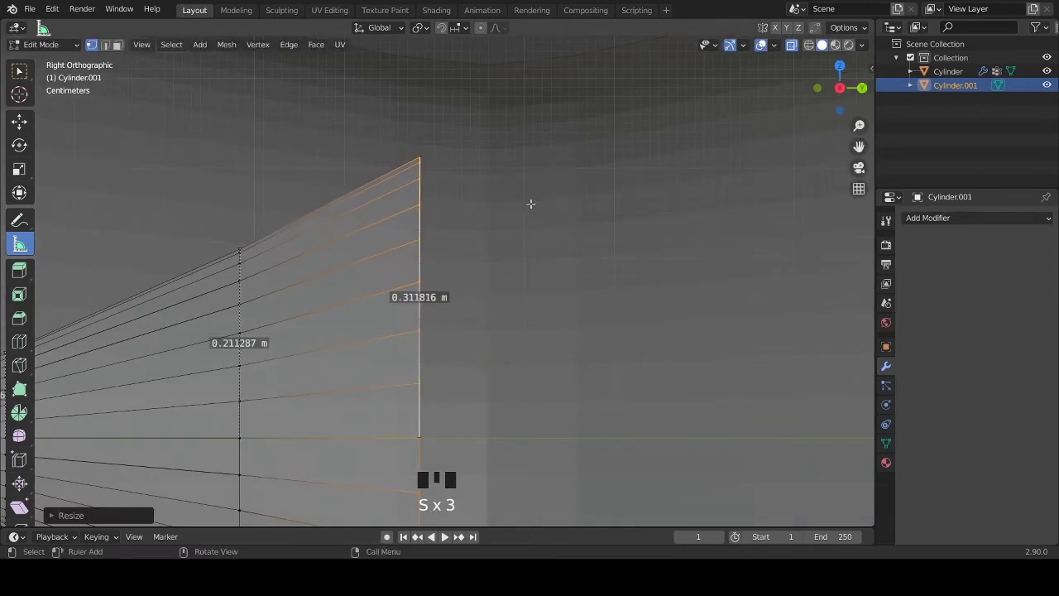
- Extrude the 0.31 m ring further along Y and position the new ring at the body's waist
{"action": "scroll", "coordinate": [509, 284], "scroll_direction": "down", "scroll_amount": 1}
{"action": "key", "text": "e"}
{"action": "left_click", "coordinate": [551, 284]}
{"action": "key", "text": "g"}
{"action": "left_click", "coordinate": [558, 281]}
{"action": "key", "text": "g"}
{"action": "left_click", "coordinate": [560, 282]}
- Enlarge the ring at the waist to a radius of about 0.41 m so it nearly reaches the body's wall
{"action": "key", "text": "s"}
{"action": "left_click", "coordinate": [508, 193]}
{"action": "scroll", "coordinate": [468, 362], "scroll_direction": "up", "scroll_amount": 1}
{"action": "scroll", "coordinate": [467, 362], "scroll_direction": "up", "scroll_amount": 3}
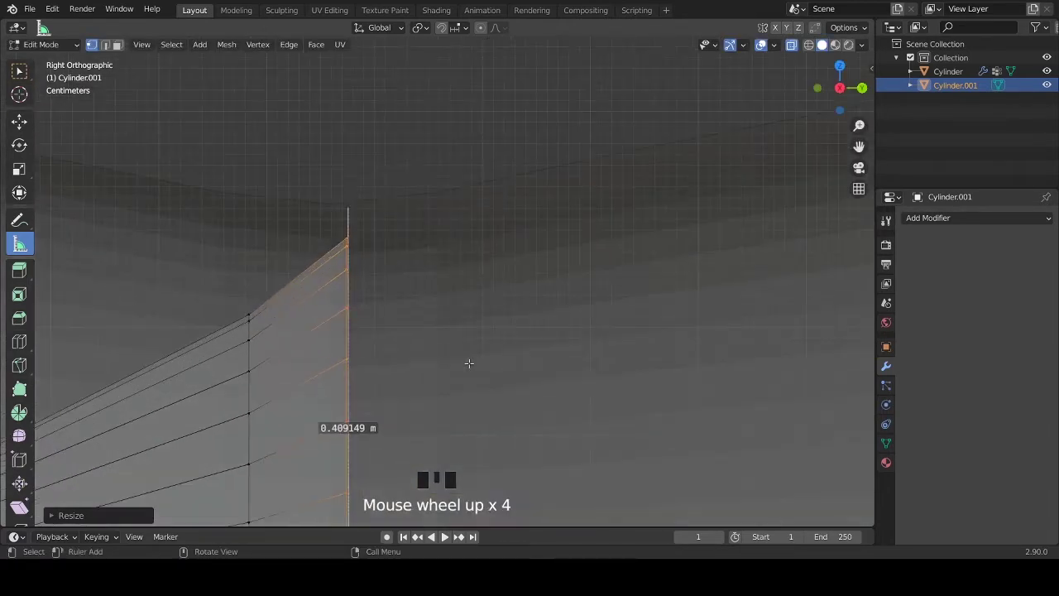
{"action": "middle_click_drag", "start_coordinate": [467, 361], "coordinate": [471, 306], "text": "shift"}
{"action": "scroll", "coordinate": [511, 333], "scroll_direction": "up", "scroll_amount": 2}
{"action": "key", "text": "s"}
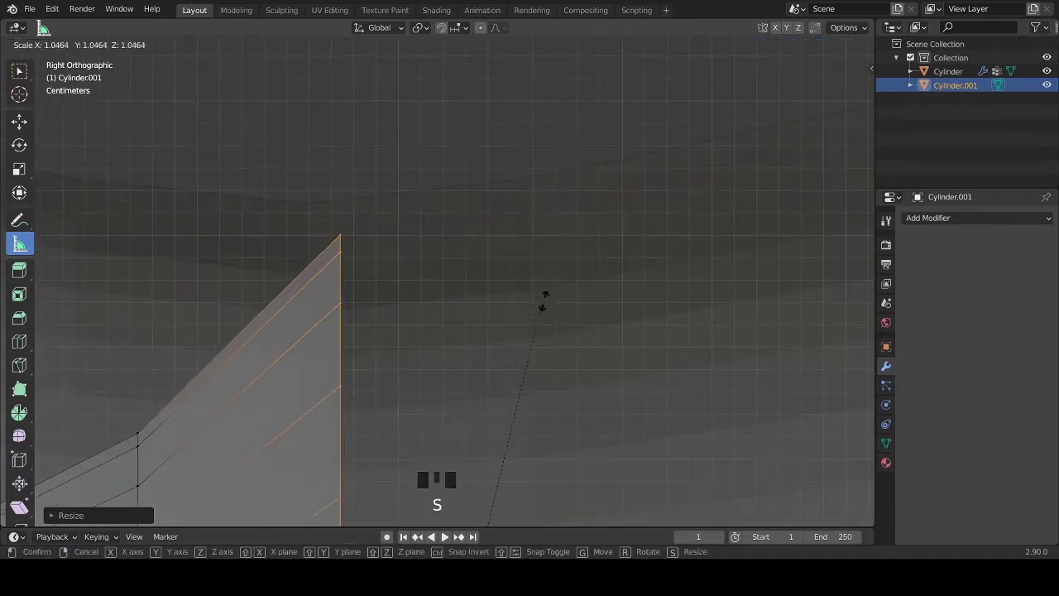
{"action": "left_click", "coordinate": [555, 286]}
- Extrude the widest ring 0.05 m to form a narrow straight band
{"action": "scroll", "coordinate": [542, 297], "scroll_direction": "down", "scroll_amount": 4}
{"action": "type", "text": "e0.05"}
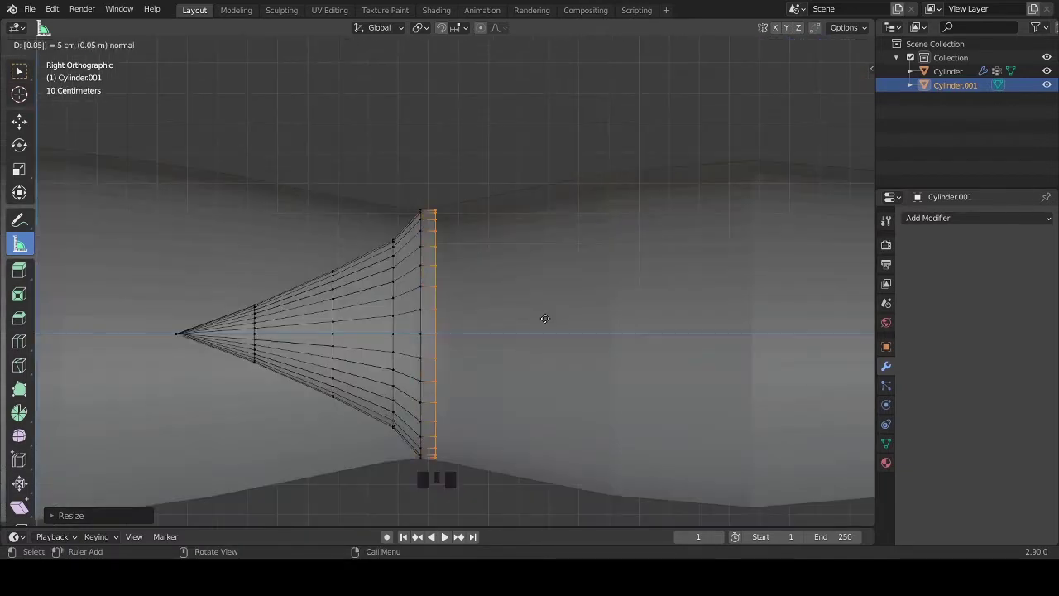
{"action": "key", "text": "Return"}
- Extrude the band's end ring 0.22 m along Y and scale the new ring inward
{"action": "scroll", "coordinate": [546, 319], "scroll_direction": "up", "scroll_amount": 1}
{"action": "middle_click_drag", "start_coordinate": [546, 319], "coordinate": [496, 308], "text": "shift"}
{"action": "type", "text": "ey0.22"}
{"action": "key", "text": "Return"}
{"action": "scroll", "coordinate": [455, 227], "scroll_direction": "up", "scroll_amount": 5}
{"action": "key", "text": "s"}
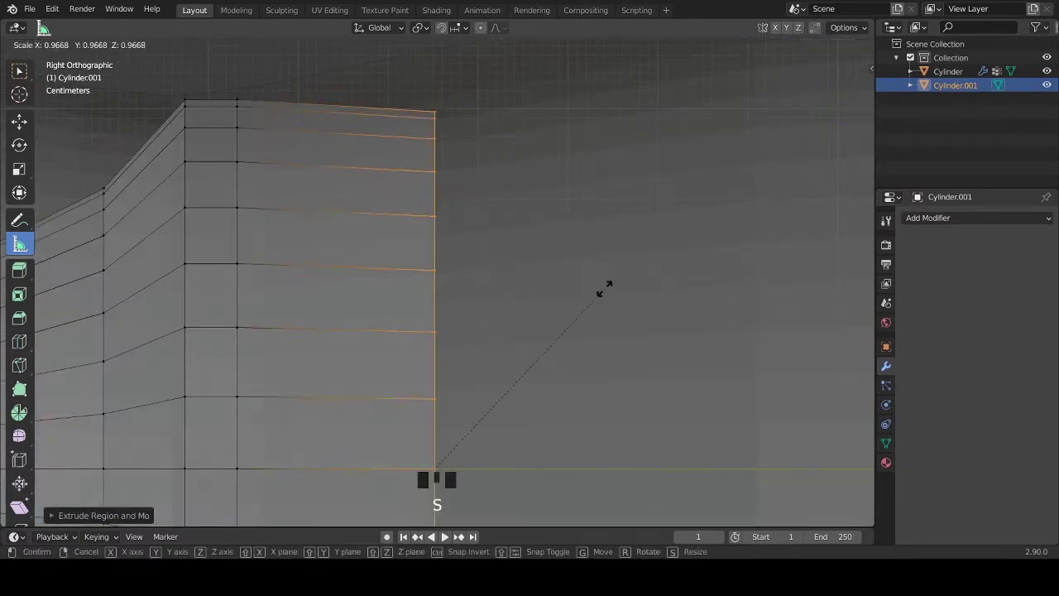
{"action": "left_click", "coordinate": [561, 335]}
{"action": "key", "text": "s"}
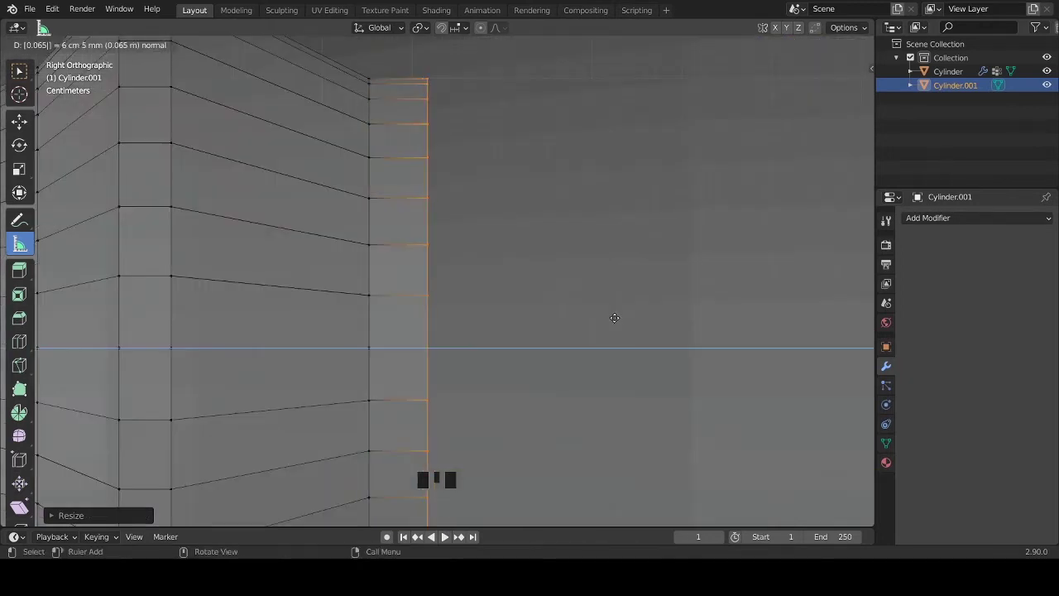
- Extrude the end ring 0.065 m and shrink the new ring to a radius of about 0.031 m to round off the cap
{"action": "left_click", "coordinate": [614, 317]}
{"action": "left_click", "coordinate": [127, 422]}
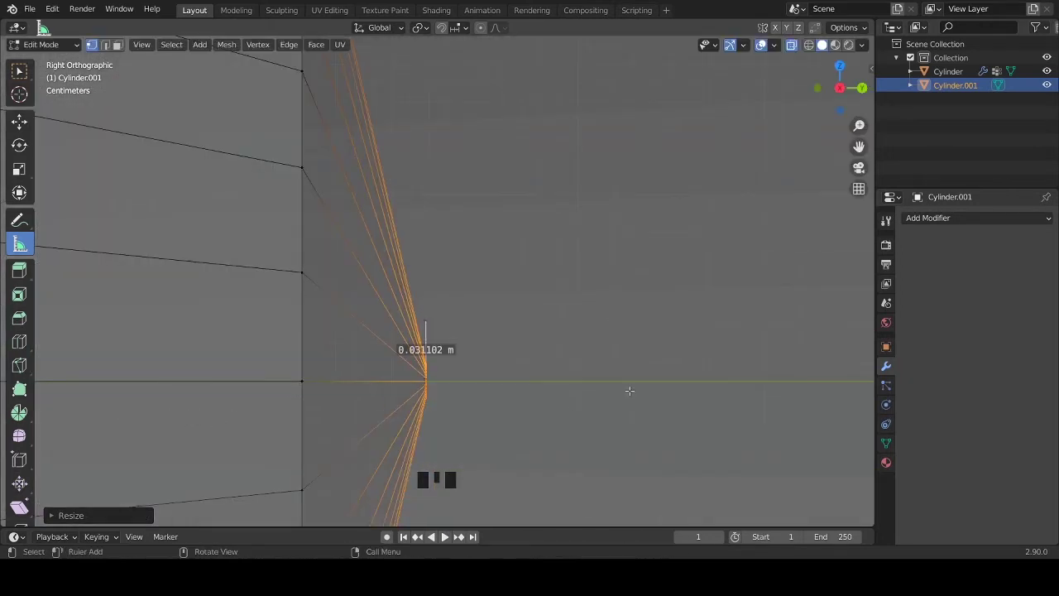
{"action": "key", "text": "s"}
{"action": "right_click", "coordinate": [693, 393]}
{"action": "key", "text": "s"}
{"action": "right_click", "coordinate": [102, 379]}
{"action": "key", "text": "s"}
{"action": "right_click", "coordinate": [276, 395]}
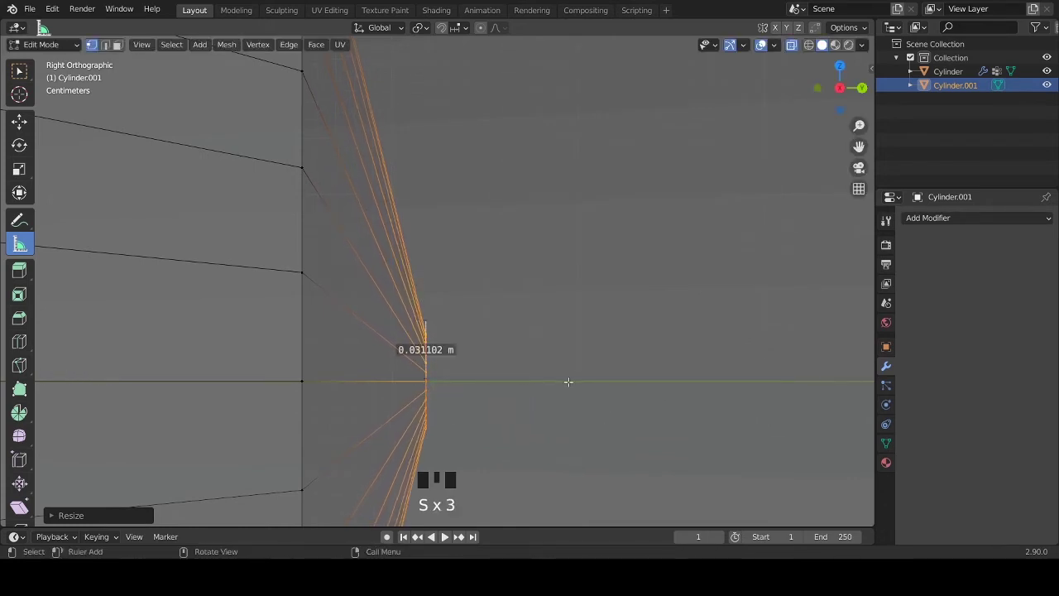
{"action": "key", "text": "s"}
{"action": "right_click", "coordinate": [596, 380]}
- Extrude the small cap ring 0.002 m and scale the new end ring further inward toward the axis
{"action": "scroll", "coordinate": [448, 413], "scroll_direction": "down", "scroll_amount": 2}
{"action": "key", "text": "e"}
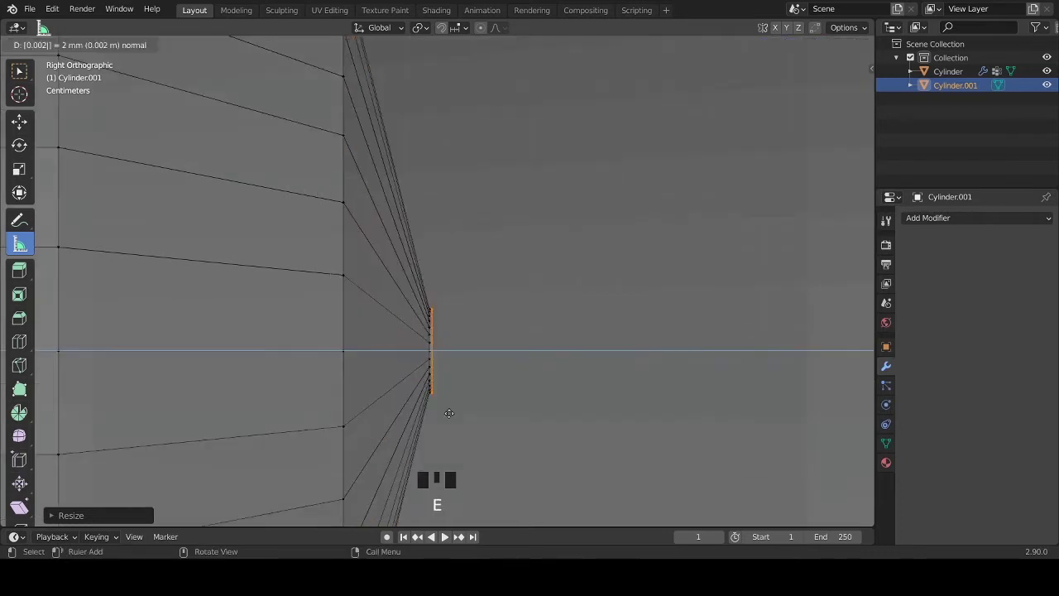
{"action": "left_click", "coordinate": [449, 413]}
{"action": "scroll", "coordinate": [521, 372], "scroll_direction": "up", "scroll_amount": 7}
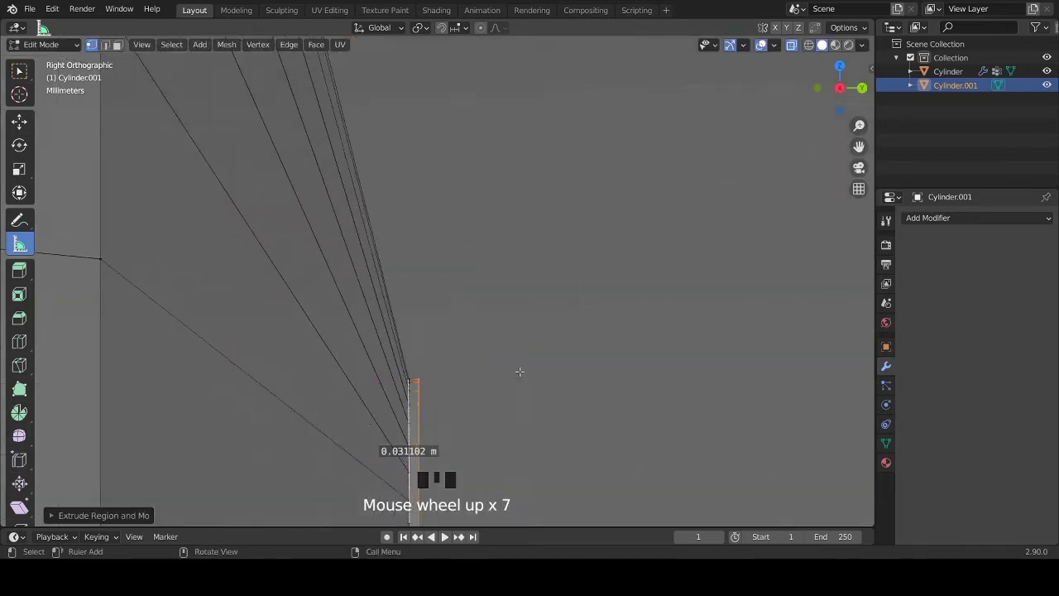
{"action": "key", "text": "s"}
{"action": "left_click", "coordinate": [433, 354]}
{"action": "key", "text": "s"}
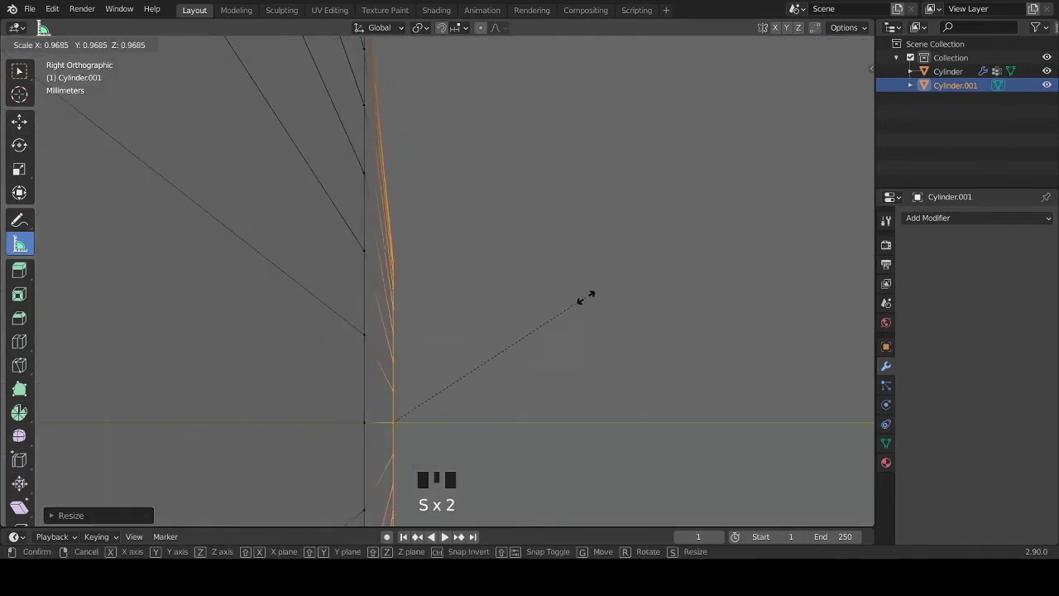
{"action": "key", "text": "s"}
{"action": "key", "text": "s"}
{"action": "key", "text": "s"}
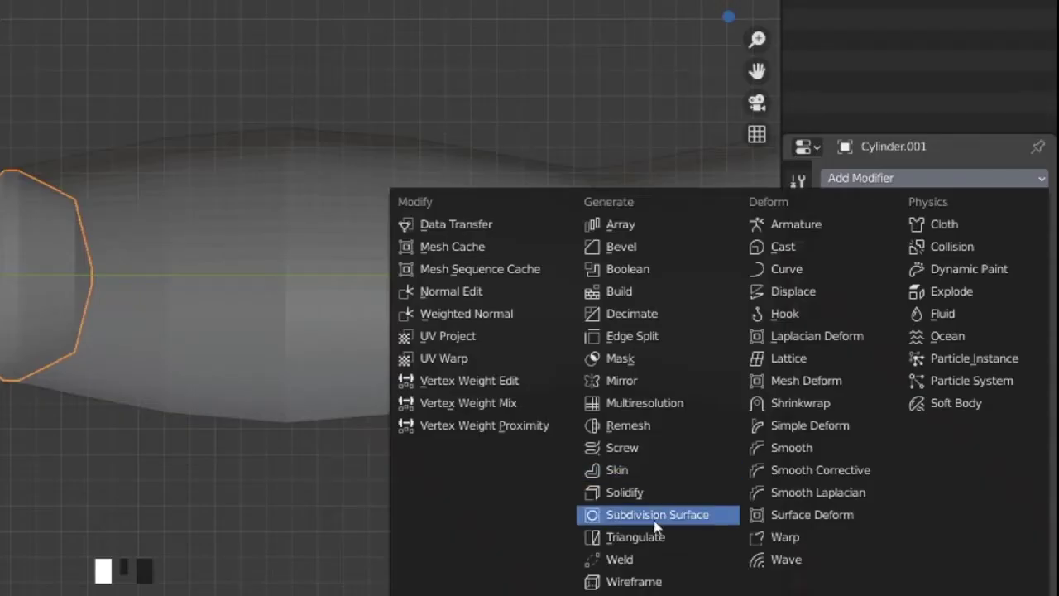
- Add a Subdivision Surface modifier to the finished cone-shaped piece
{"action": "left_click", "coordinate": [655, 517]}
{"action": "middle_click_drag", "start_coordinate": [508, 478], "coordinate": [481, 343], "text": "shift"}
{"action": "scroll", "coordinate": [536, 336], "scroll_direction": "up", "scroll_amount": 5}
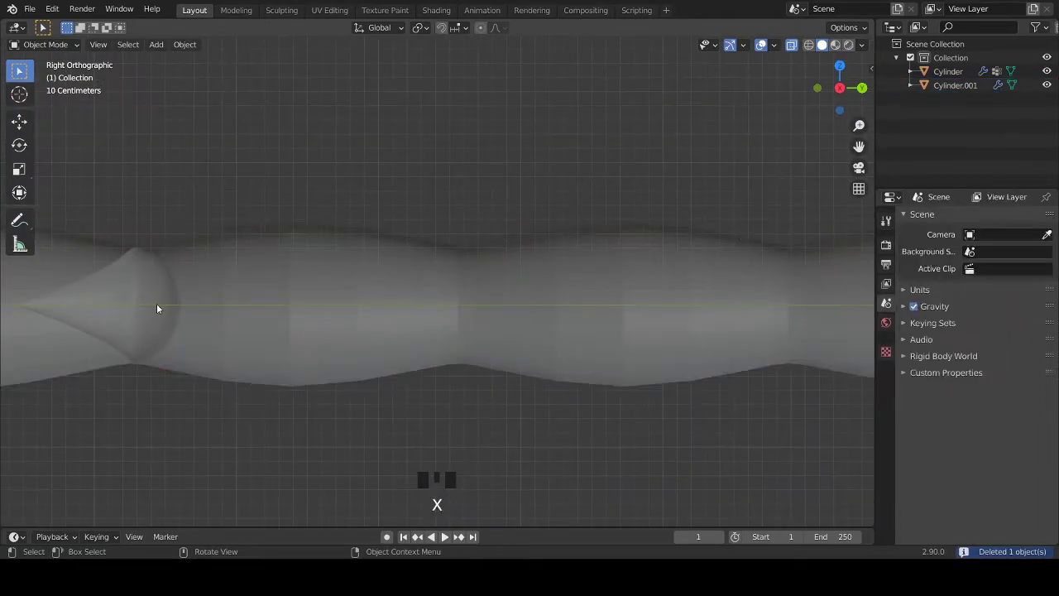
- Duplicate the cone-shaped piece to the remaining waists of the body and reshape each copy to fit
{"action": "key", "text": "shift+d"}
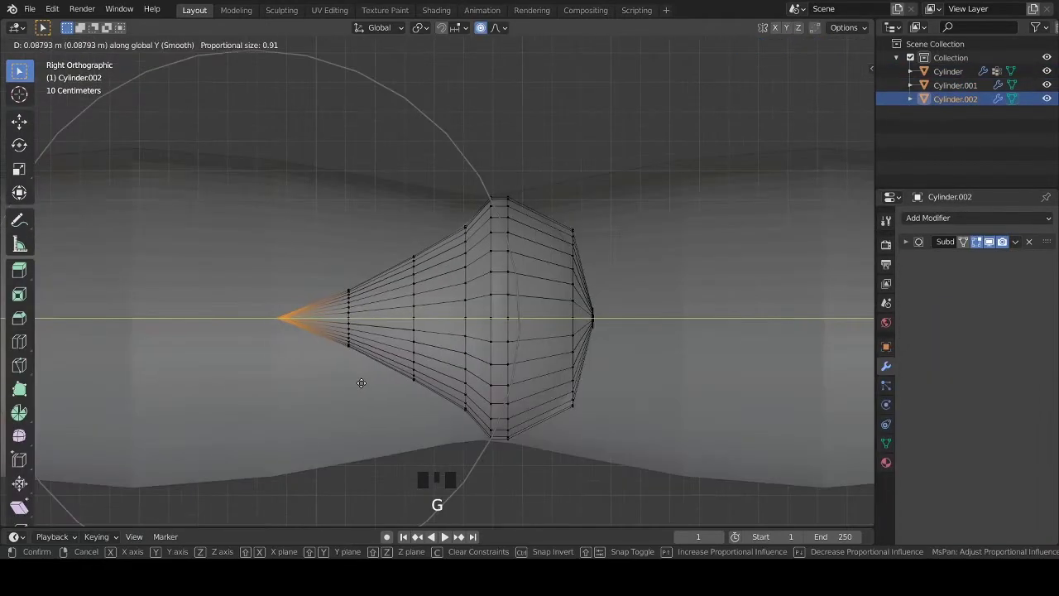
{"action": "key", "text": "shift+d"}
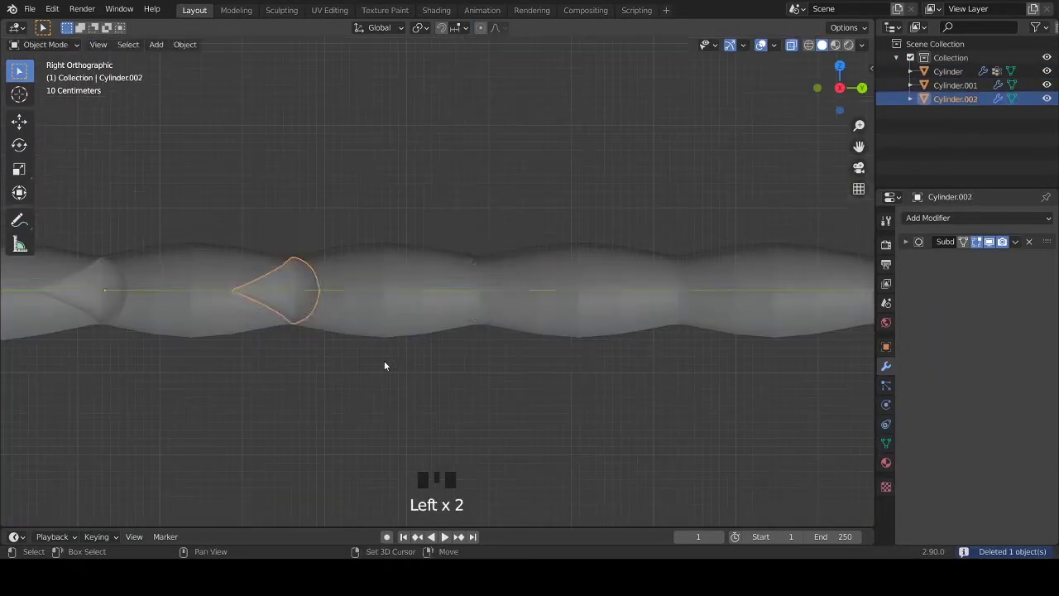
{"action": "scroll", "coordinate": [579, 367], "scroll_direction": "up", "scroll_amount": 4}
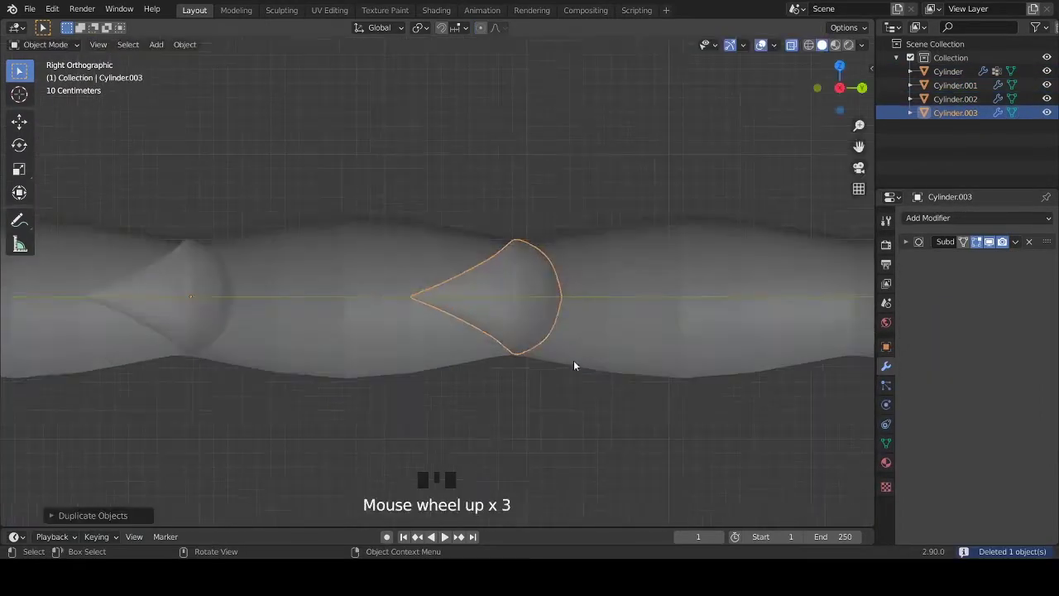
{"action": "key", "text": "shift+d"}
{"action": "key", "text": "shift+d"}
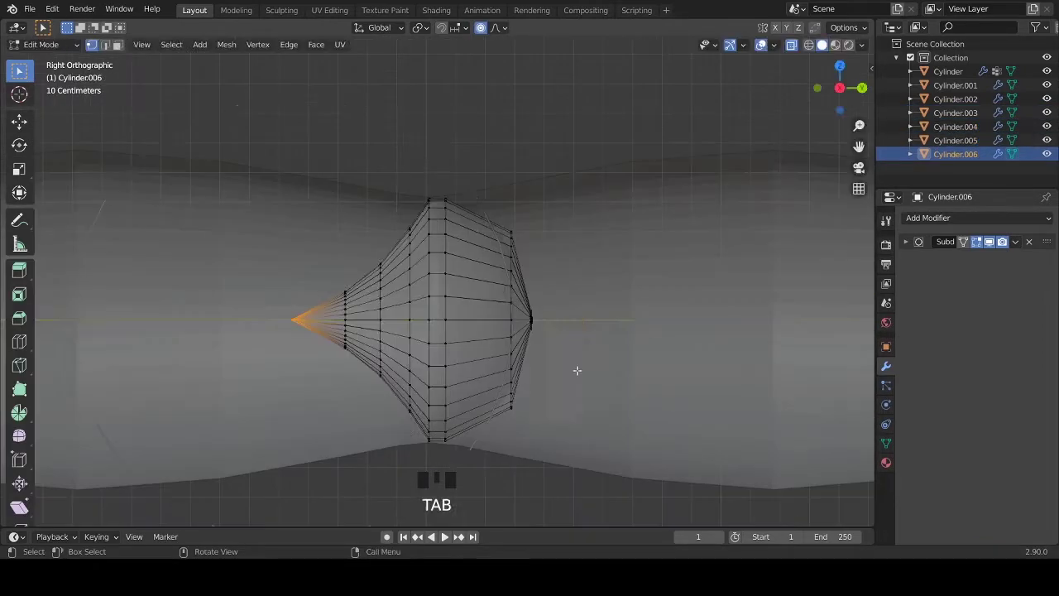
{"action": "key", "text": "g"}
{"action": "middle_click_drag", "start_coordinate": [463, 249], "coordinate": [519, 253], "text": "shift"}
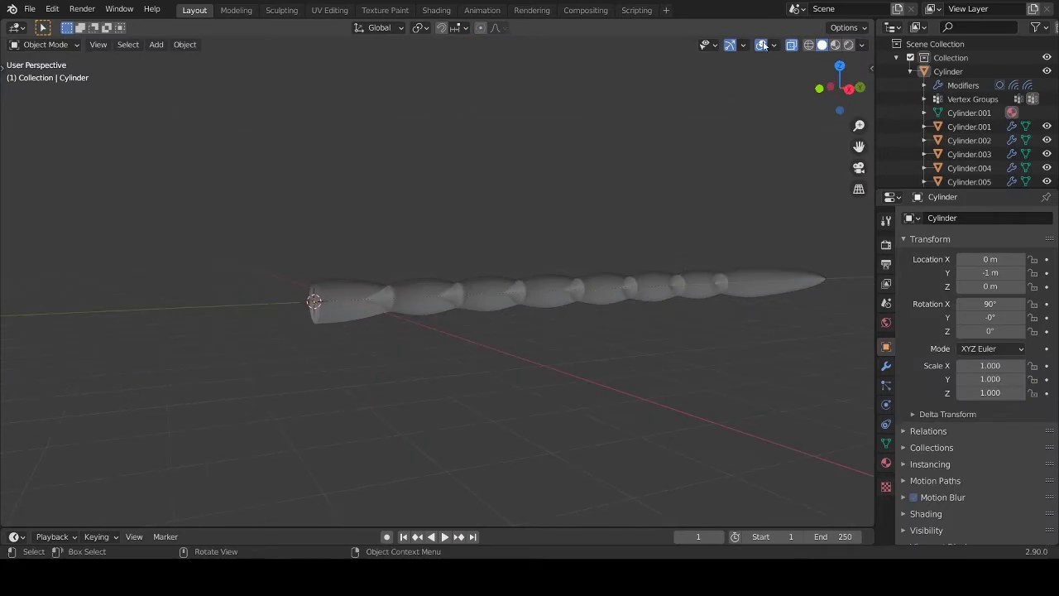
{"action": "middle_click_drag", "start_coordinate": [695, 273], "coordinate": [406, 295]}
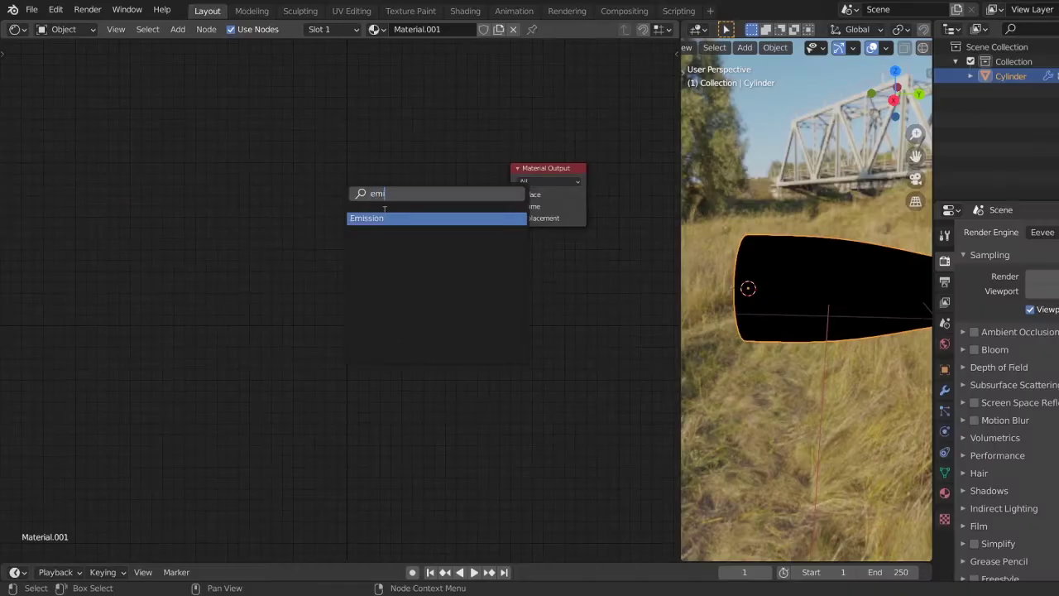
- Add an Emission node to the body's material and place a duplicate of it below
{"action": "left_click", "coordinate": [385, 217]}
{"action": "left_click", "coordinate": [331, 189]}
{"action": "key", "text": "shift+d"}
{"action": "left_click", "coordinate": [288, 249]}
{"action": "left_click_drag", "start_coordinate": [256, 148], "coordinate": [368, 332]}
- Add a Transparent BSDF node and a Mix Shader node to the body's material
{"action": "key", "text": "shift+a"}
{"action": "left_click", "coordinate": [311, 288]}
{"action": "type", "text": "tra"}
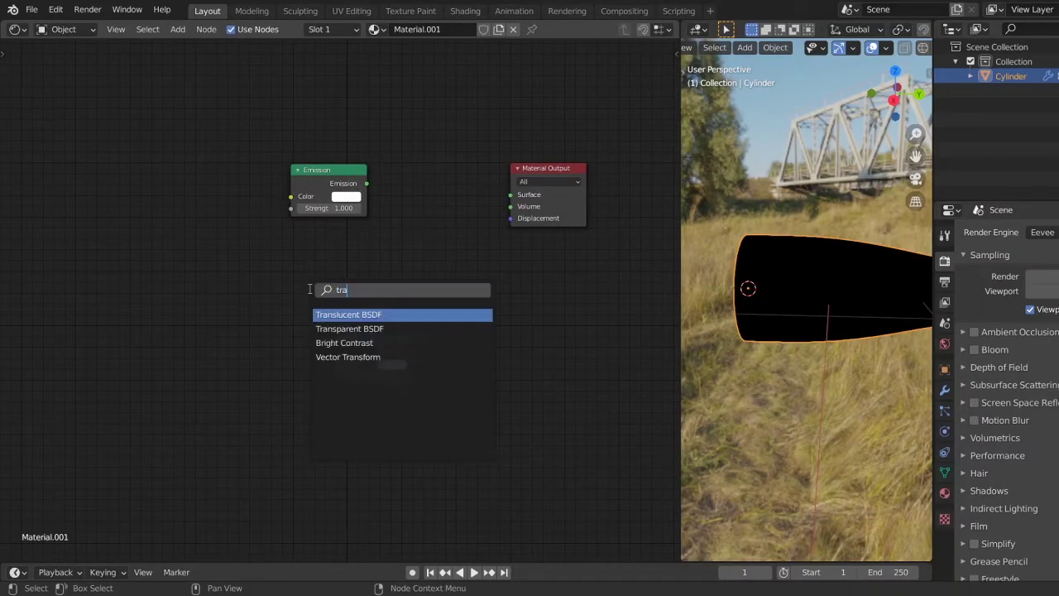
{"action": "key", "text": "Down"}
{"action": "key", "text": "Return"}
{"action": "left_click", "coordinate": [221, 322]}
{"action": "key", "text": "shift+a"}
{"action": "type", "text": "mix"}
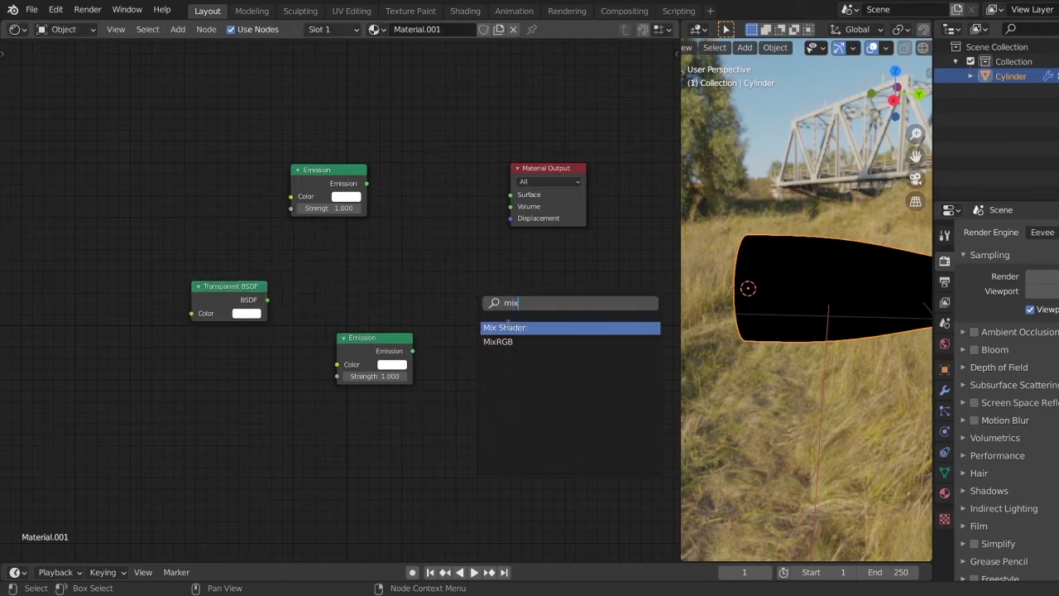
{"action": "key", "text": "Return"}
{"action": "left_click", "coordinate": [438, 286]}
- Set the two Emission strengths to 8 and 2.1 and the Mix Shader factor to 0.2
{"action": "left_click", "coordinate": [469, 485]}
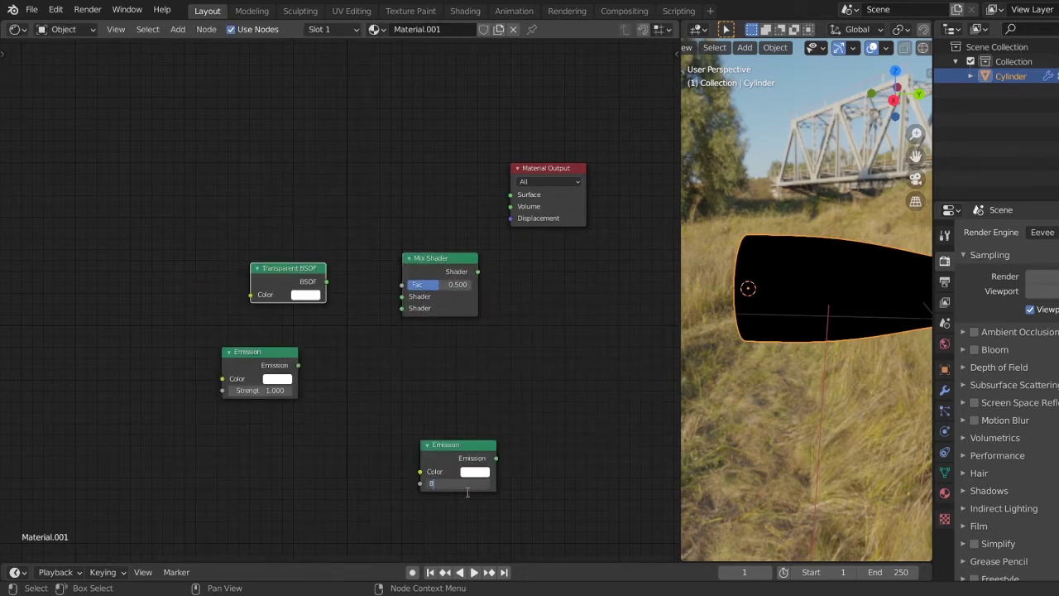
{"action": "type", "text": "8"}
{"action": "key", "text": "Return"}
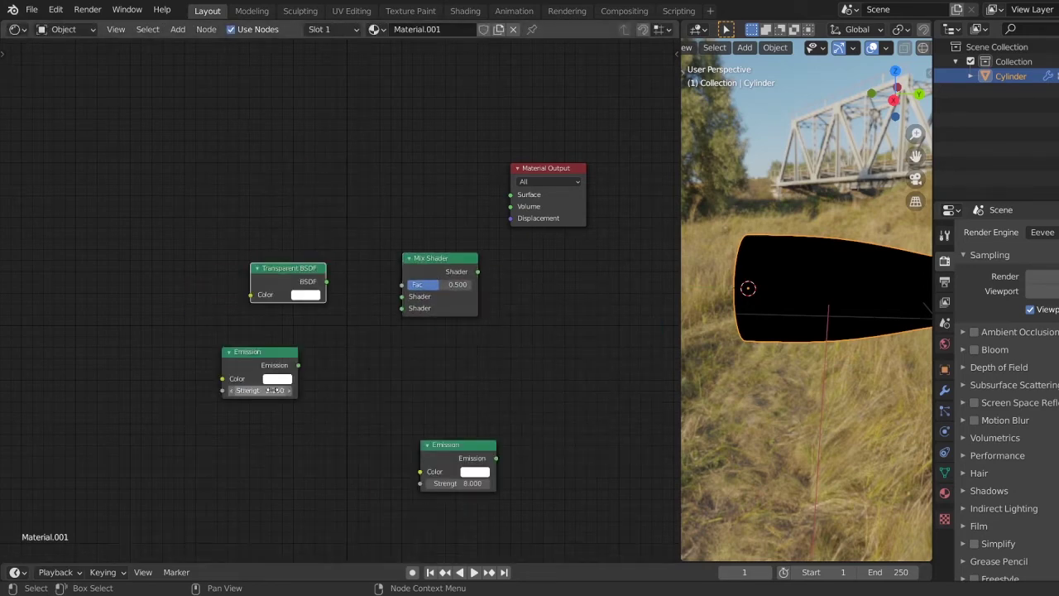
{"action": "left_click", "coordinate": [431, 286]}
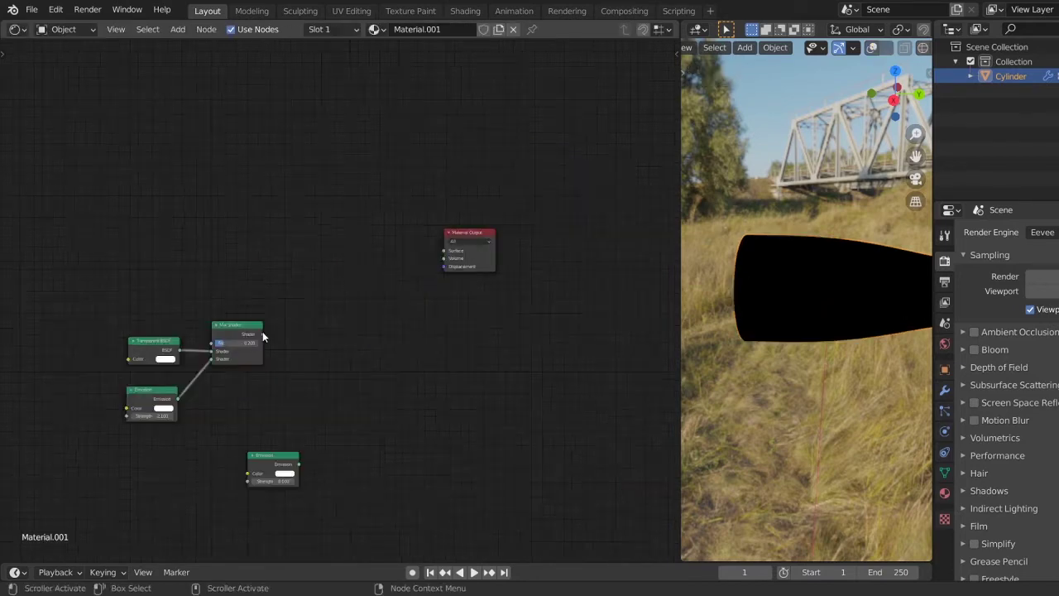
- Feed the Transparent and Emission mix into the Material Output's Surface and color that Emission light purple
{"action": "left_click_drag", "start_coordinate": [263, 333], "coordinate": [444, 249]}
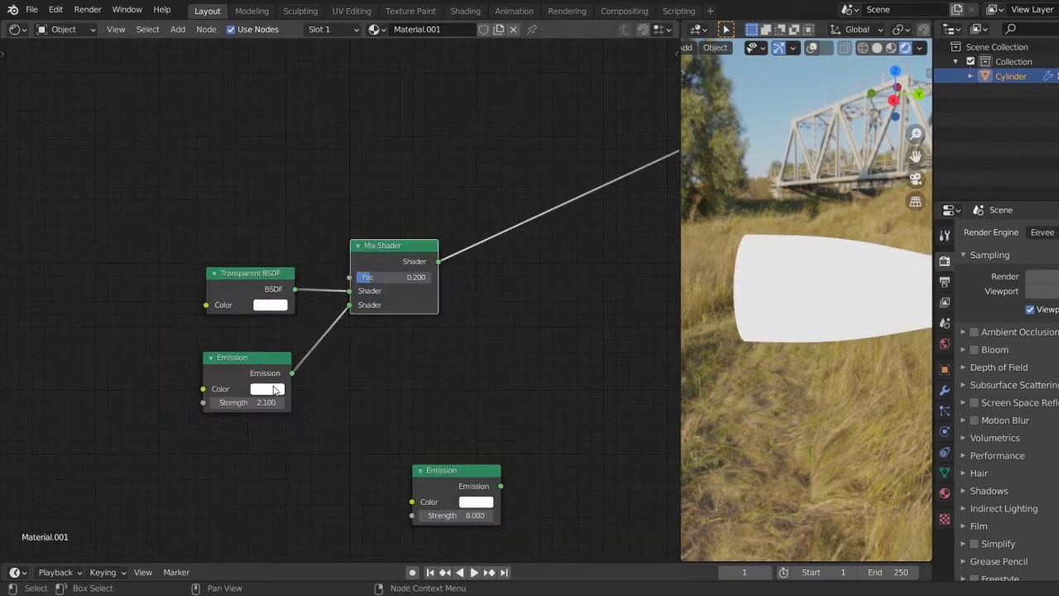
{"action": "left_click", "coordinate": [272, 387]}
{"action": "left_click", "coordinate": [341, 313]}
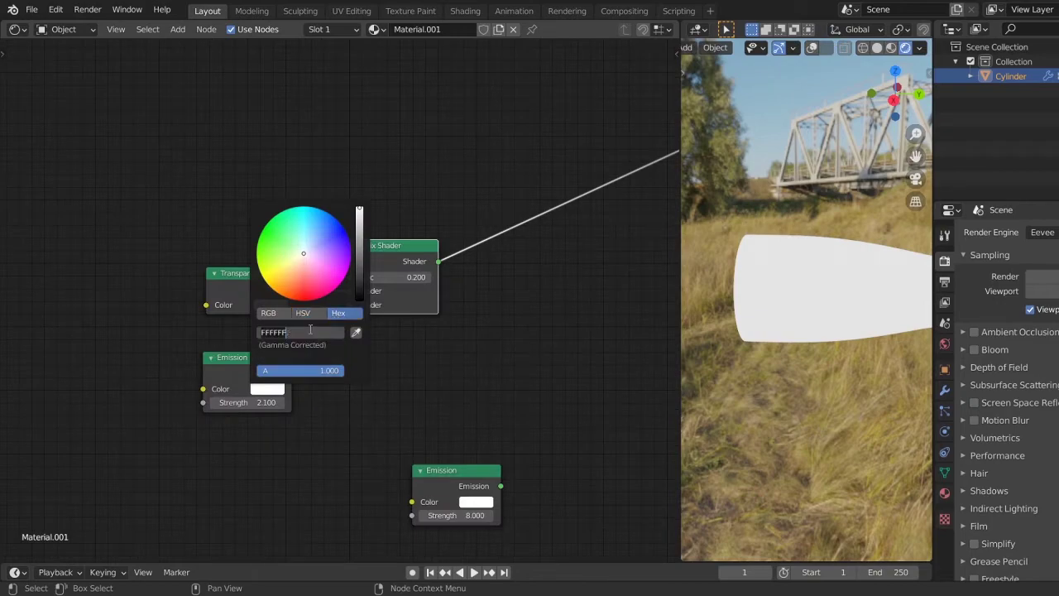
{"action": "key", "text": "Return"}
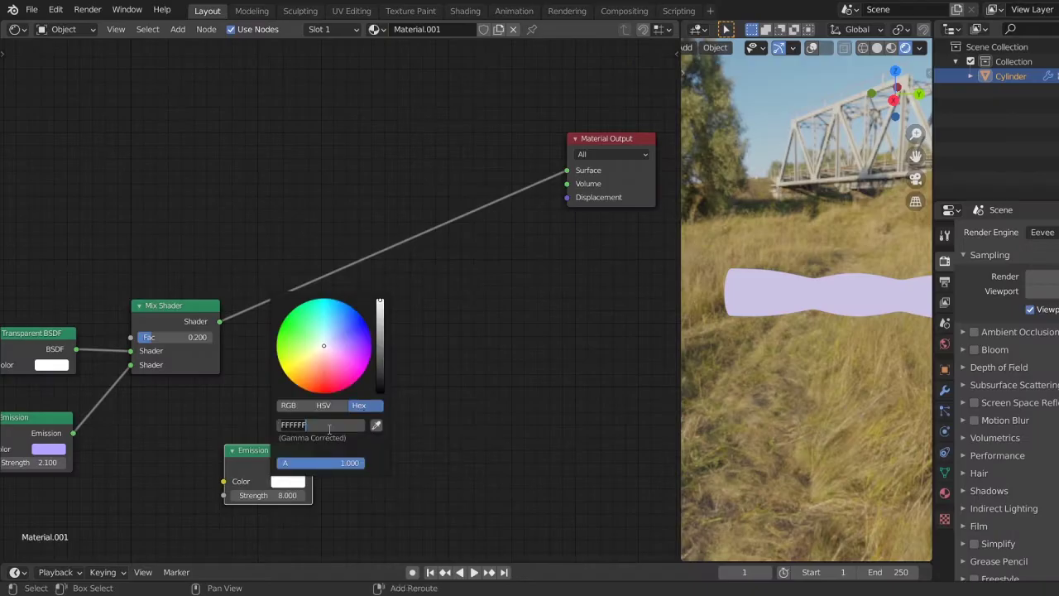
- Set the 8-strength Emission's color to hex A46DFF and place a duplicate of the Mix Shader
{"action": "type", "text": "A4"}
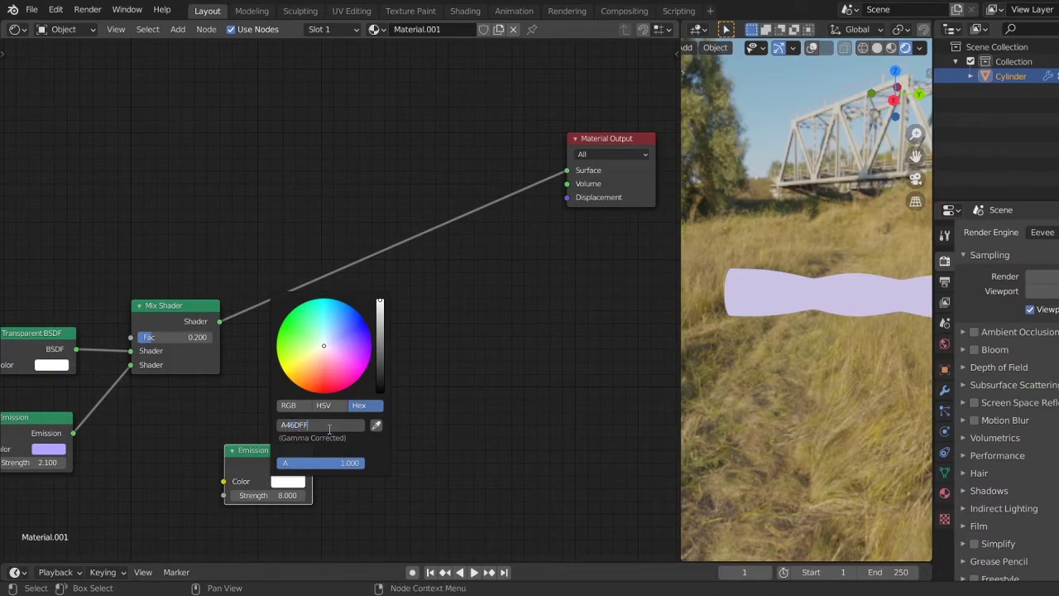
{"action": "key", "text": "Return"}
{"action": "left_click", "coordinate": [185, 314]}
{"action": "key", "text": "shift+d"}
{"action": "left_click", "coordinate": [507, 300]}
- Add a Voronoi Texture node above the shaders and set its scale to 36
{"action": "key", "text": "shift+a"}
{"action": "left_click", "coordinate": [279, 232]}
{"action": "type", "text": "voro"}
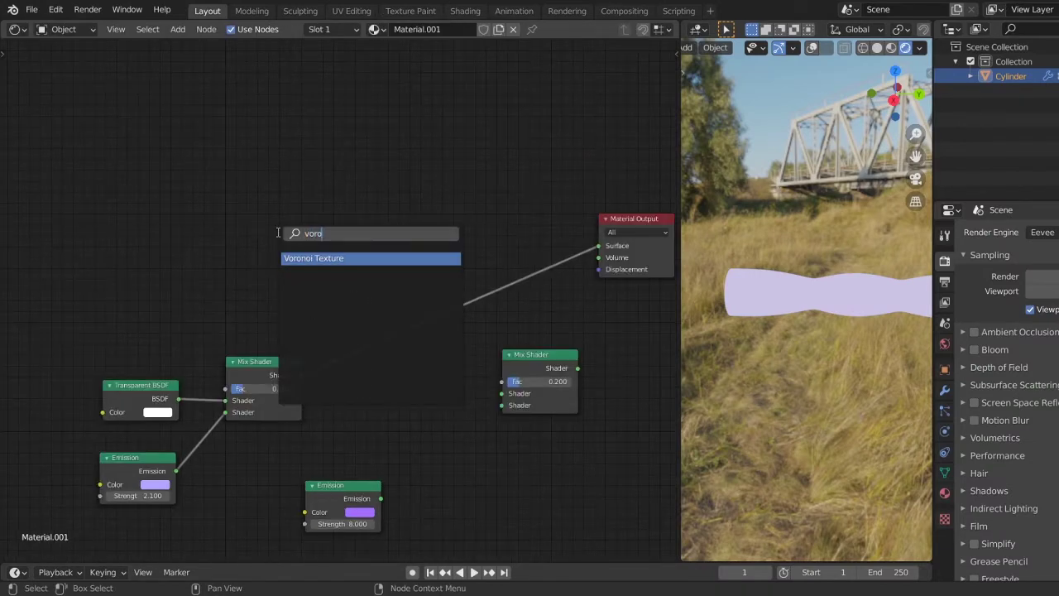
{"action": "left_click", "coordinate": [299, 262]}
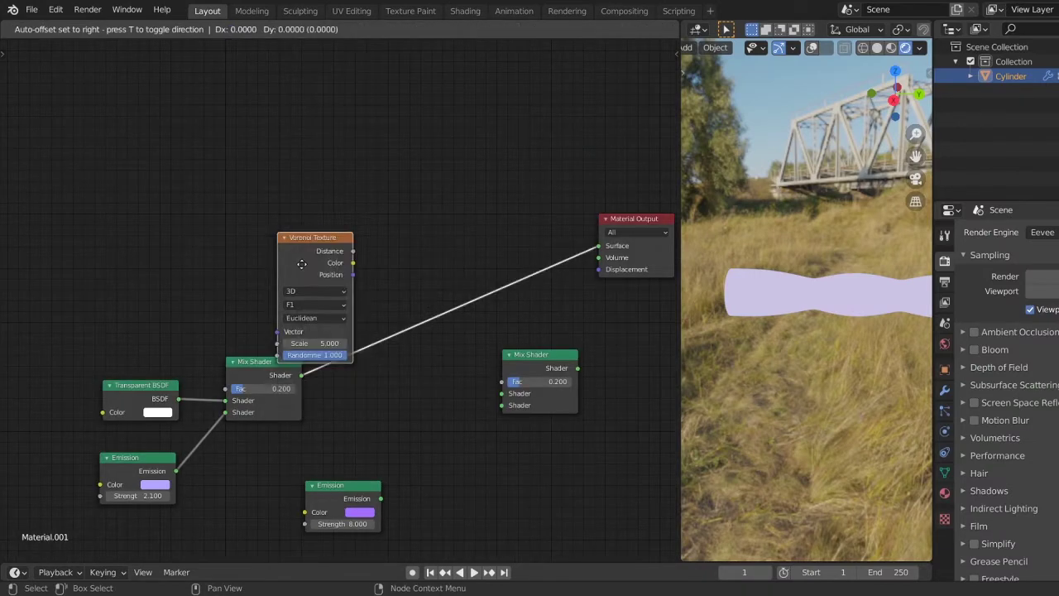
{"action": "left_click", "coordinate": [240, 213]}
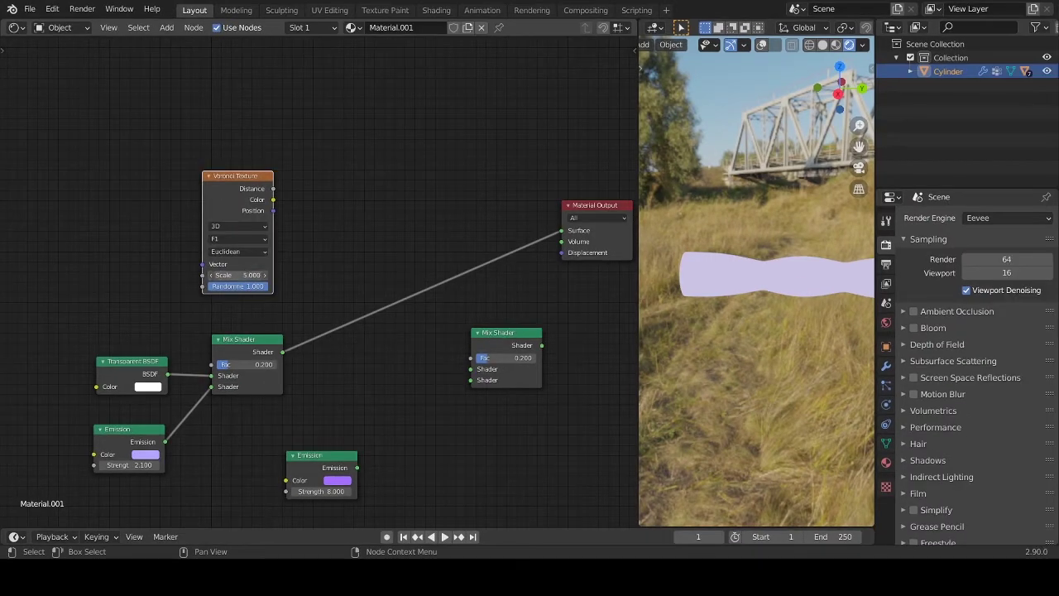
{"action": "left_click", "coordinate": [244, 274]}
{"action": "type", "text": "36"}
{"action": "key", "text": "Return"}
- Add Mapping and Texture Coordinate nodes and route the Generated coordinates through Mapping into the Voronoi Texture's vector
{"action": "type", "text": "mapp"}
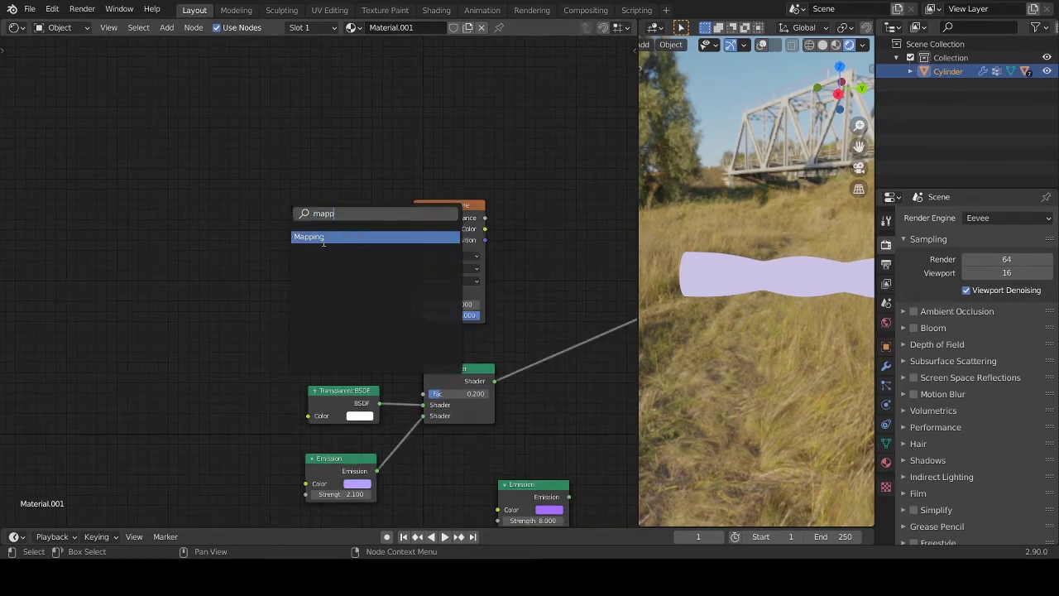
{"action": "left_click", "coordinate": [321, 239]}
{"action": "left_click", "coordinate": [290, 201]}
{"action": "key", "text": "shift+a"}
{"action": "type", "text": "text"}
{"action": "key", "text": "Return"}
{"action": "left_click", "coordinate": [193, 240]}
{"action": "left_click_drag", "start_coordinate": [190, 232], "coordinate": [265, 225]}
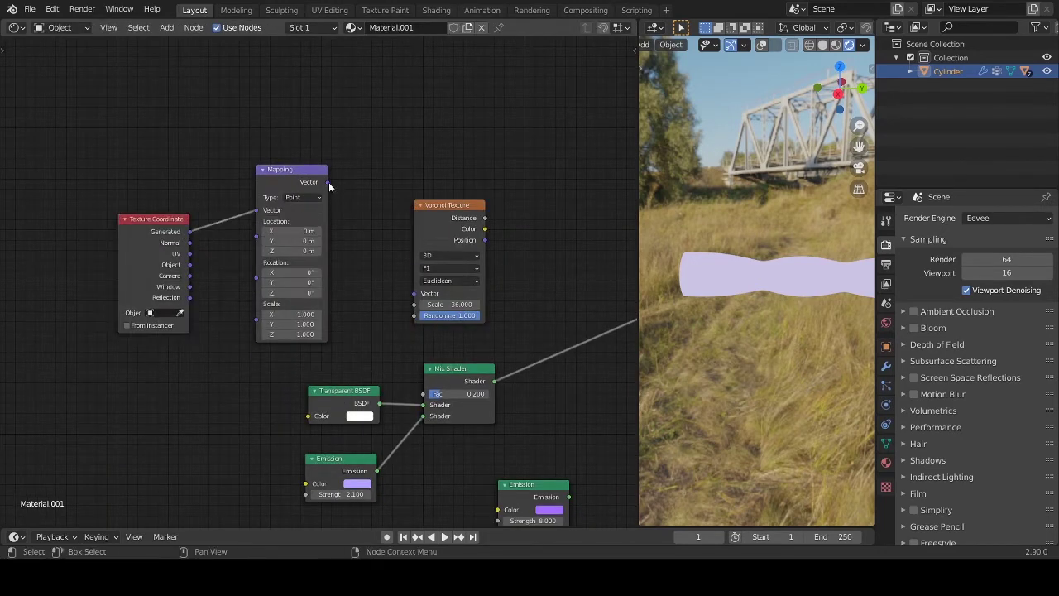
{"action": "left_click_drag", "start_coordinate": [328, 181], "coordinate": [414, 293]}
- Add a ColorRamp node and drive its factor with the Voronoi Texture's distance
{"action": "middle_click_drag", "start_coordinate": [542, 227], "coordinate": [340, 261]}
{"action": "key", "text": "shift+a"}
{"action": "type", "text": "colo"}
{"action": "left_click", "coordinate": [342, 265]}
{"action": "left_click", "coordinate": [345, 249]}
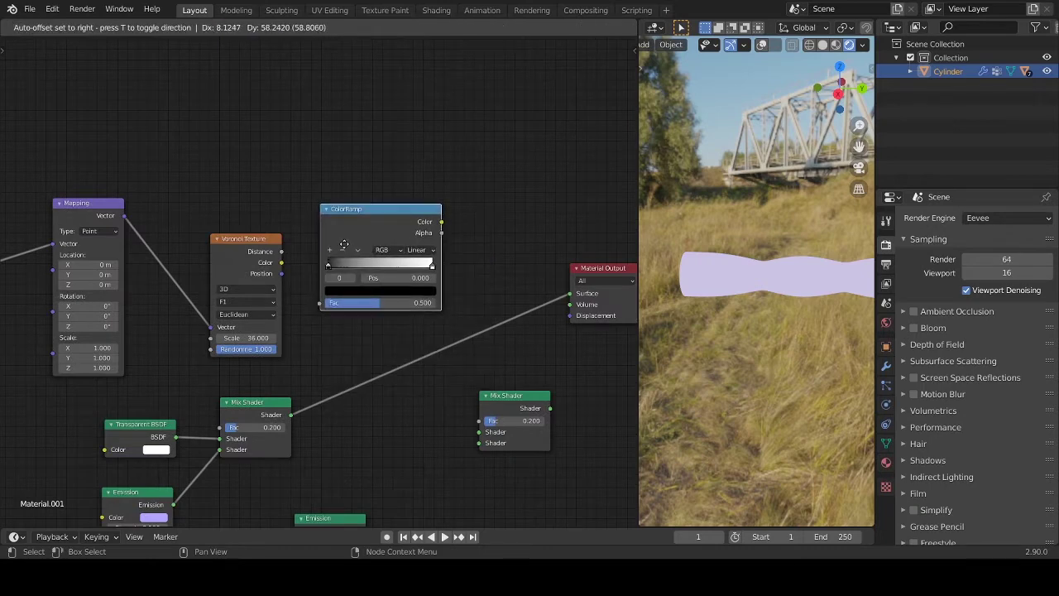
{"action": "left_click_drag", "start_coordinate": [248, 239], "coordinate": [209, 240]}
{"action": "left_click_drag", "start_coordinate": [242, 251], "coordinate": [329, 303]}
{"action": "left_click_drag", "start_coordinate": [329, 302], "coordinate": [322, 302]}
- Insert the spare Mix Shader before the Material Output and connect the 8-strength Emission to its second Shader input
{"action": "left_click_drag", "start_coordinate": [356, 374], "coordinate": [356, 301]}
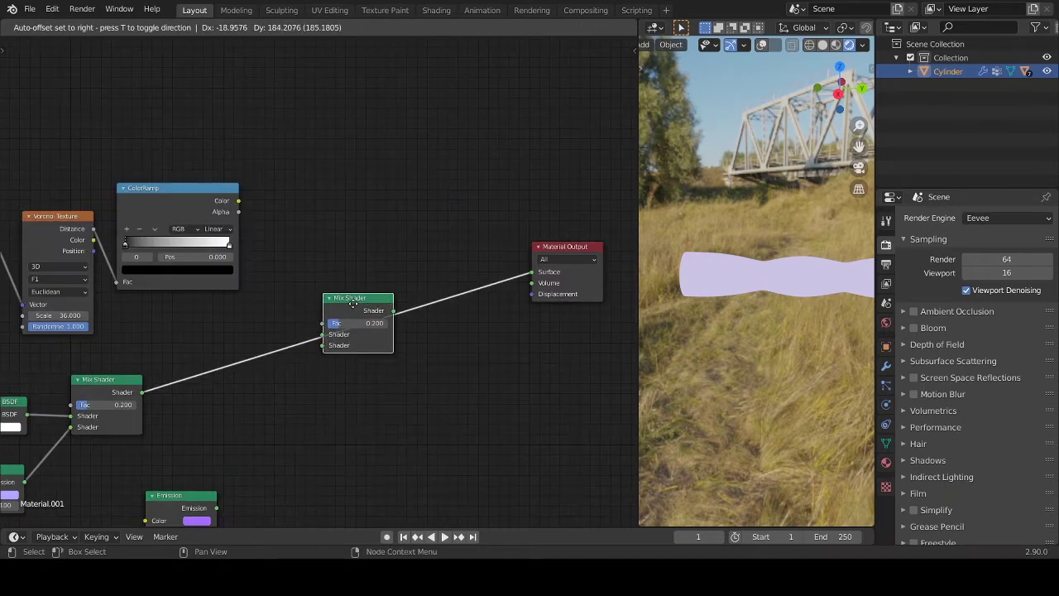
{"action": "left_click_drag", "start_coordinate": [216, 508], "coordinate": [323, 346]}
- Adjust the Mapping node's scale on all axes, using 1.1 for Y and 0.1 for Z
{"action": "middle_click_drag", "start_coordinate": [323, 346], "coordinate": [582, 355]}
{"action": "left_click", "coordinate": [186, 336]}
{"action": "key", "text": "Return"}
{"action": "left_click", "coordinate": [190, 348]}
{"action": "type", "text": "1.1"}
{"action": "key", "text": "Return"}
{"action": "left_click", "coordinate": [188, 358]}
{"action": "type", "text": "0.1"}
{"action": "key", "text": "Return"}
- Drive the inserted Mix Shader's factor with the ColorRamp color and set the ramp interpolation to B-Spline
{"action": "middle_click_drag", "start_coordinate": [503, 213], "coordinate": [353, 225]}
{"action": "left_click_drag", "start_coordinate": [352, 224], "coordinate": [431, 349]}
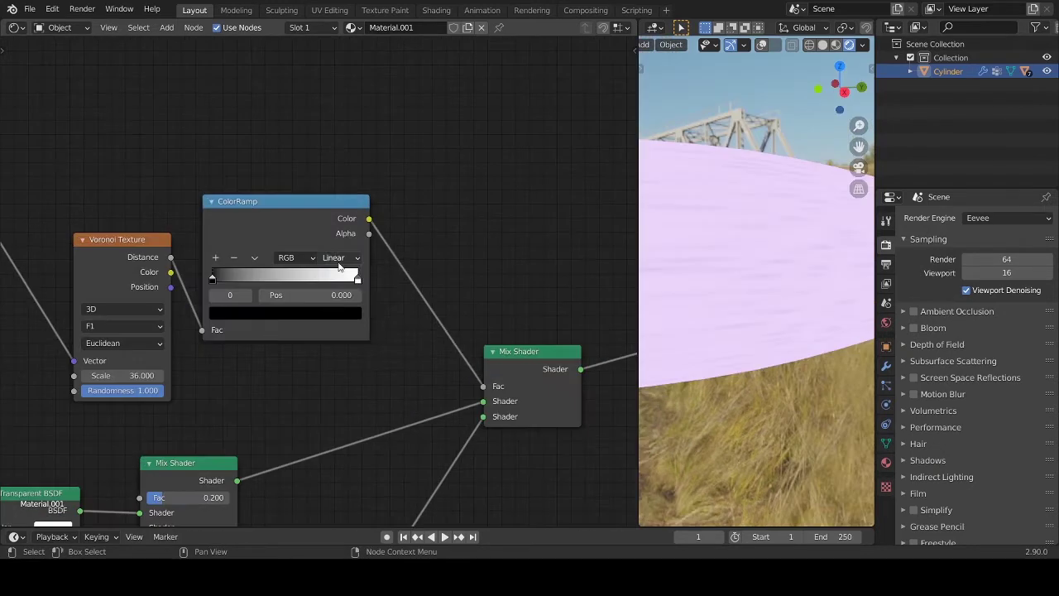
{"action": "left_click", "coordinate": [338, 262]}
{"action": "left_click", "coordinate": [345, 321]}
- Move the ColorRamp's black stop to position 0.779
{"action": "left_click_drag", "start_coordinate": [215, 278], "coordinate": [315, 294]}
{"action": "left_click", "coordinate": [324, 288]}
{"action": "left_click", "coordinate": [322, 295]}
{"action": "key", "text": "Return"}
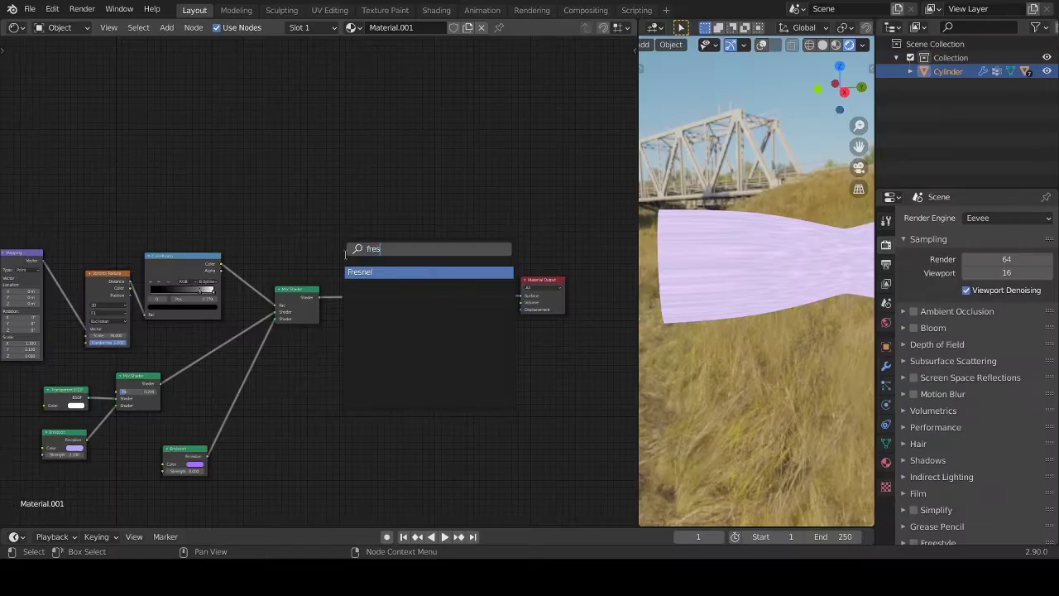
- Add a Fresnel node above the shader chain and place a duplicate of it below
{"action": "key", "text": "Return"}
{"action": "left_click", "coordinate": [344, 211]}
{"action": "key", "text": "shift+d"}
{"action": "left_click", "coordinate": [429, 289]}
- Insert a duplicate Mix Shader before the Material Output, and add a spare Mix Shader and an Emission node below
{"action": "scroll", "coordinate": [429, 289], "scroll_direction": "up", "scroll_amount": 1}
{"action": "key", "text": "shift+d"}
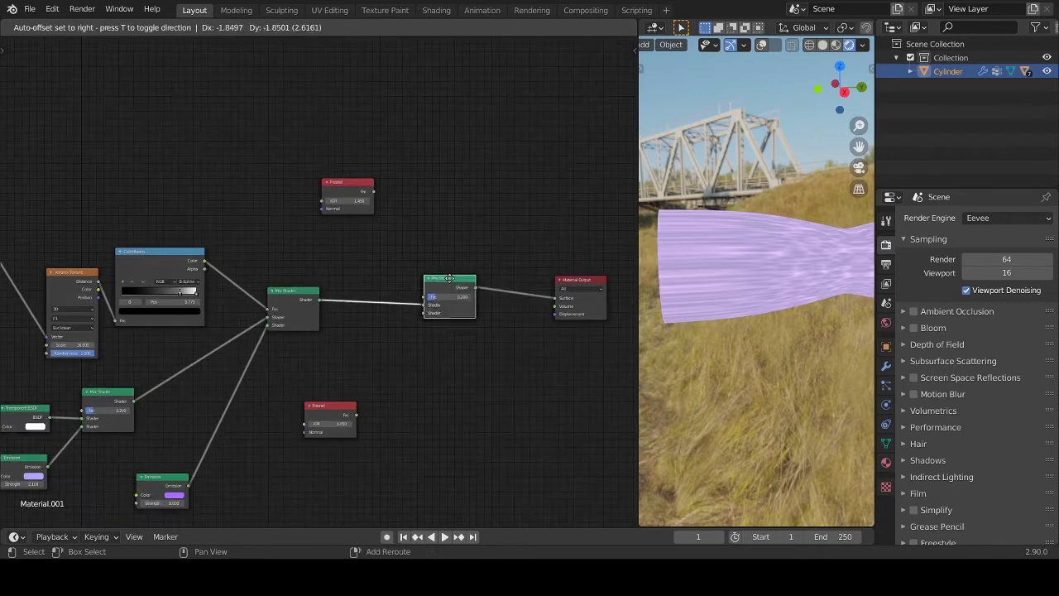
{"action": "left_click", "coordinate": [387, 384]}
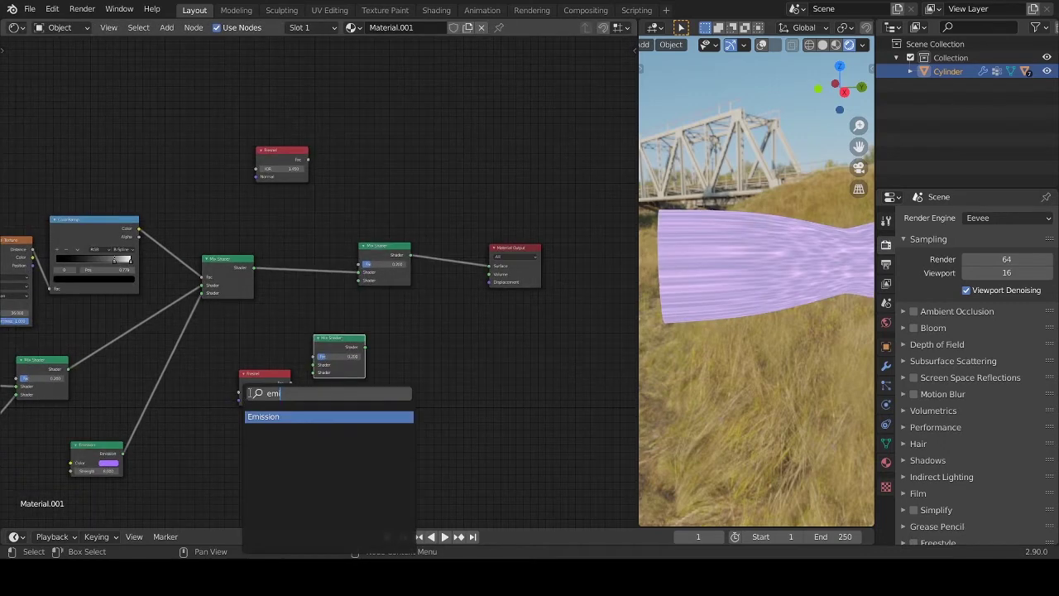
{"action": "key", "text": "Return"}
- Drive the final Mix Shader's factor with the upper Fresnel node and set its IOR to 1.13
{"action": "left_click_drag", "start_coordinate": [303, 154], "coordinate": [384, 321]}
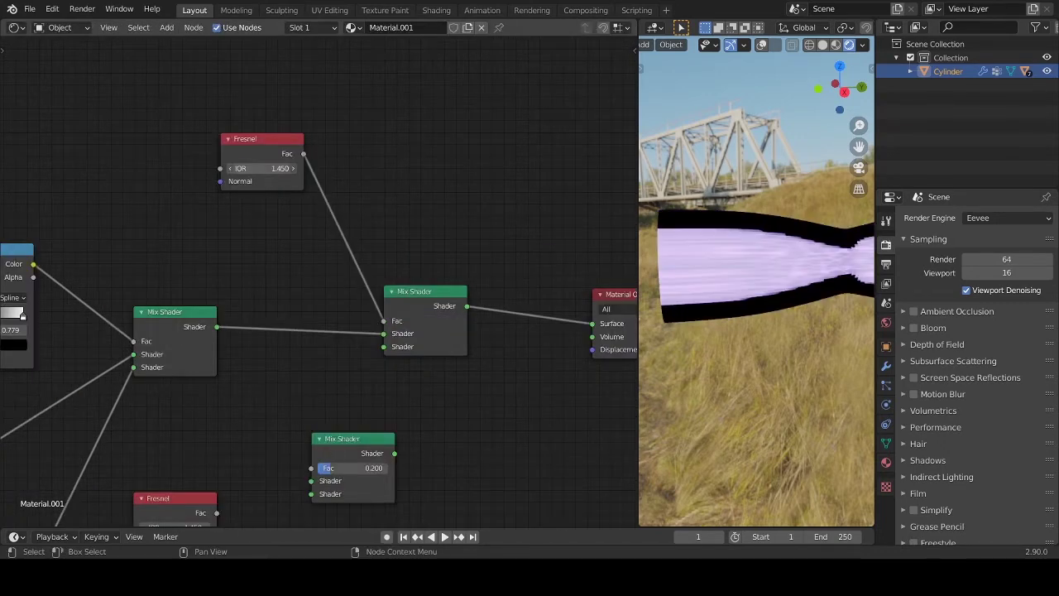
{"action": "left_click", "coordinate": [260, 169]}
{"action": "type", "text": "1.1"}
{"action": "key", "text": "Return"}
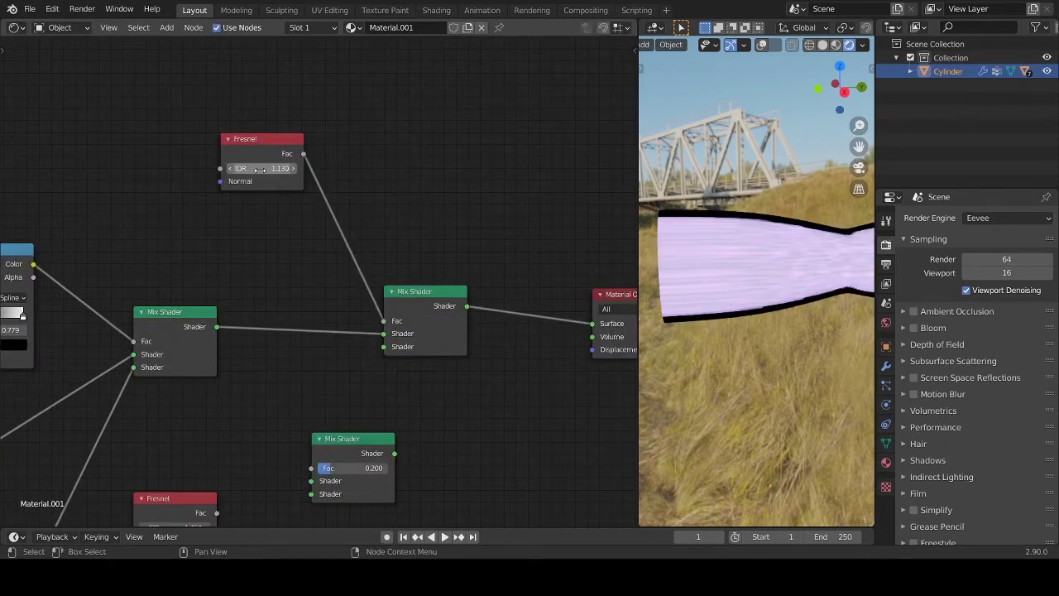
- Set the new Emission node's strength to 18.4 and its color to hex 846AFF
{"action": "left_click", "coordinate": [342, 455]}
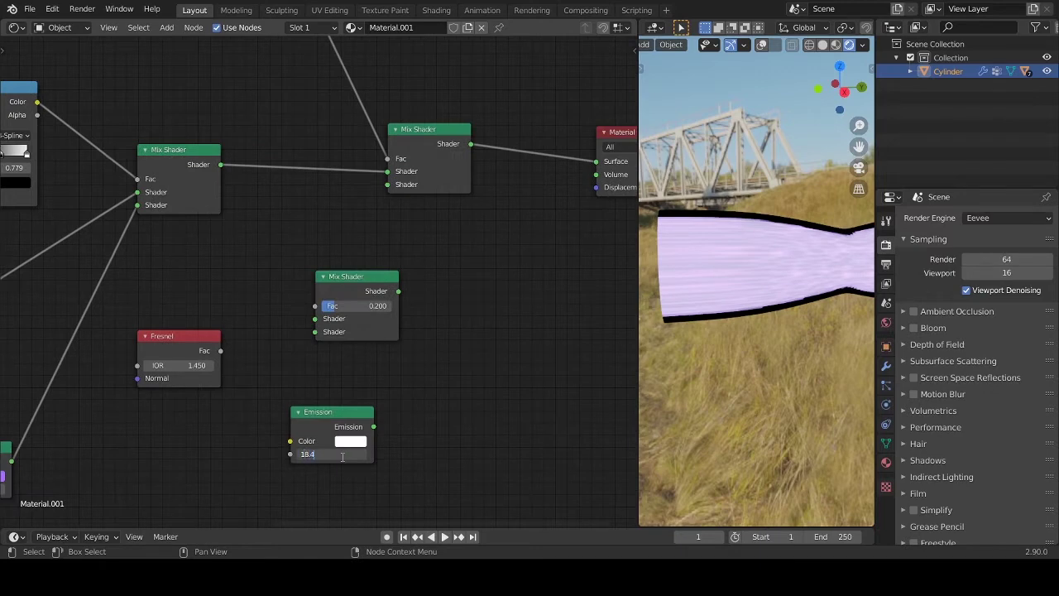
{"action": "type", "text": "18.4"}
{"action": "key", "text": "Return"}
{"action": "left_click", "coordinate": [350, 441]}
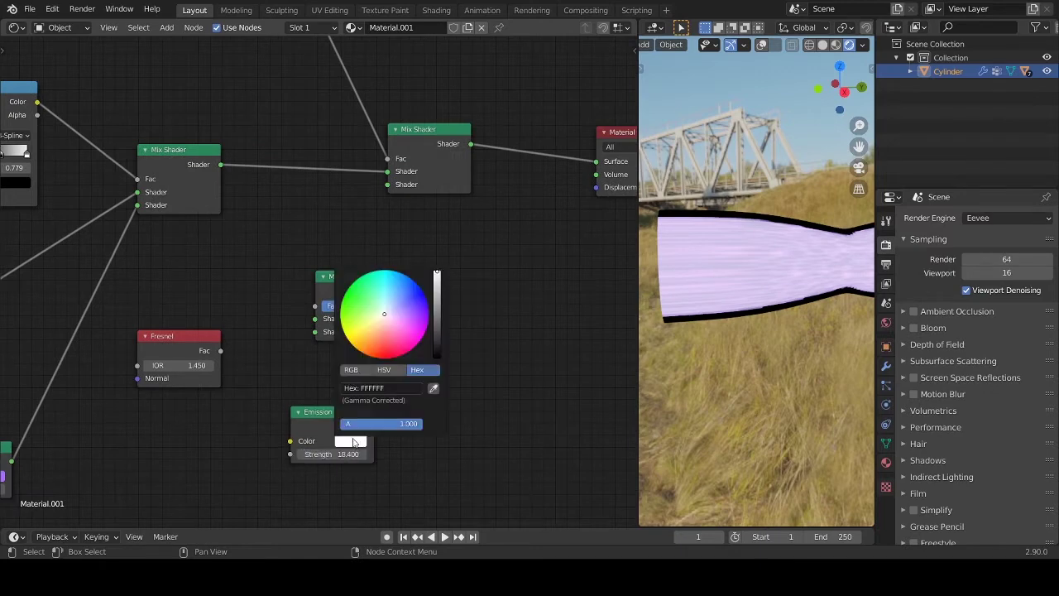
{"action": "left_click", "coordinate": [389, 387]}
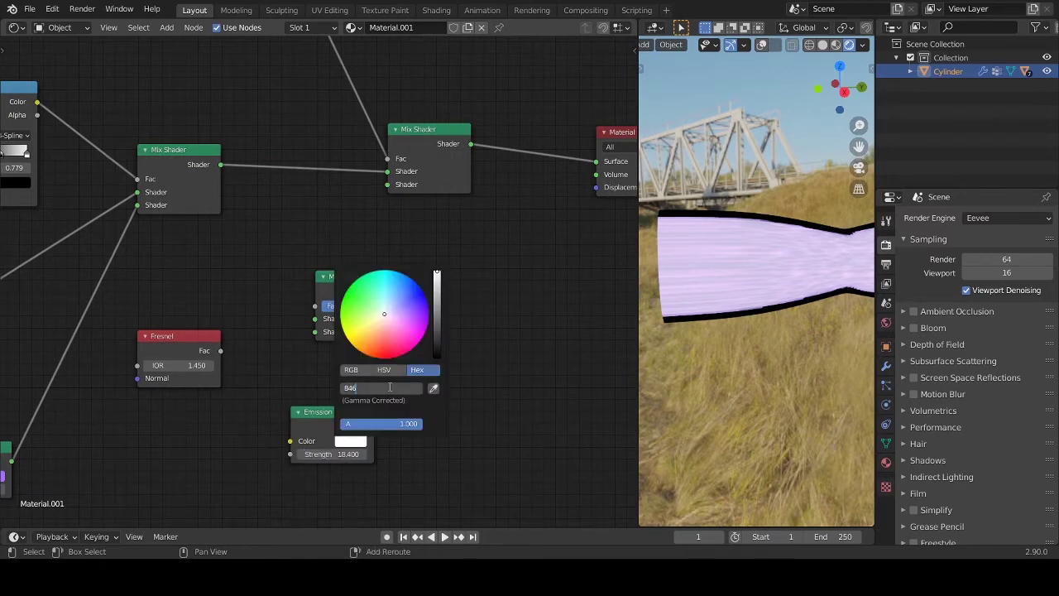
{"action": "type", "text": "846AFF"}
{"action": "key", "text": "Return"}
- Mix the 18.4-strength Emission by the lower Fresnel at IOR 1.05 and feed the result into the final Mix Shader's second input
{"action": "left_click_drag", "start_coordinate": [266, 432], "coordinate": [291, 367]}
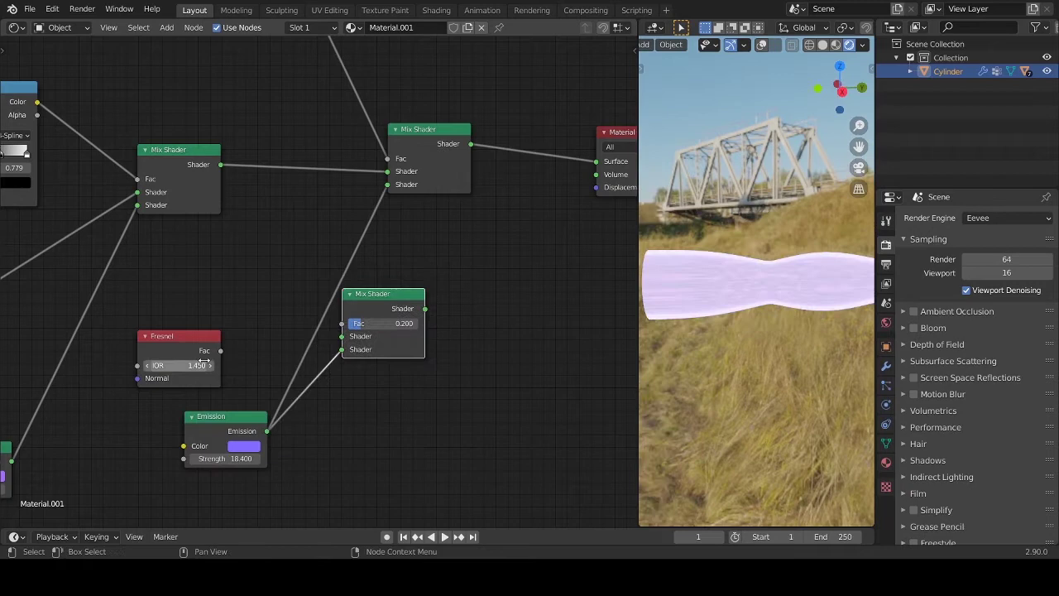
{"action": "left_click", "coordinate": [200, 364]}
{"action": "type", "text": "1.05"}
{"action": "key", "text": "Return"}
{"action": "left_click_drag", "start_coordinate": [220, 350], "coordinate": [342, 324]}
{"action": "left_click_drag", "start_coordinate": [425, 308], "coordinate": [387, 184]}
{"action": "left_click_drag", "start_coordinate": [385, 302], "coordinate": [347, 300]}
- Place another Mix Shader below and connect it to the first Shader input of the lower Fresnel-driven Mix Shader
{"action": "left_click", "coordinate": [413, 449]}
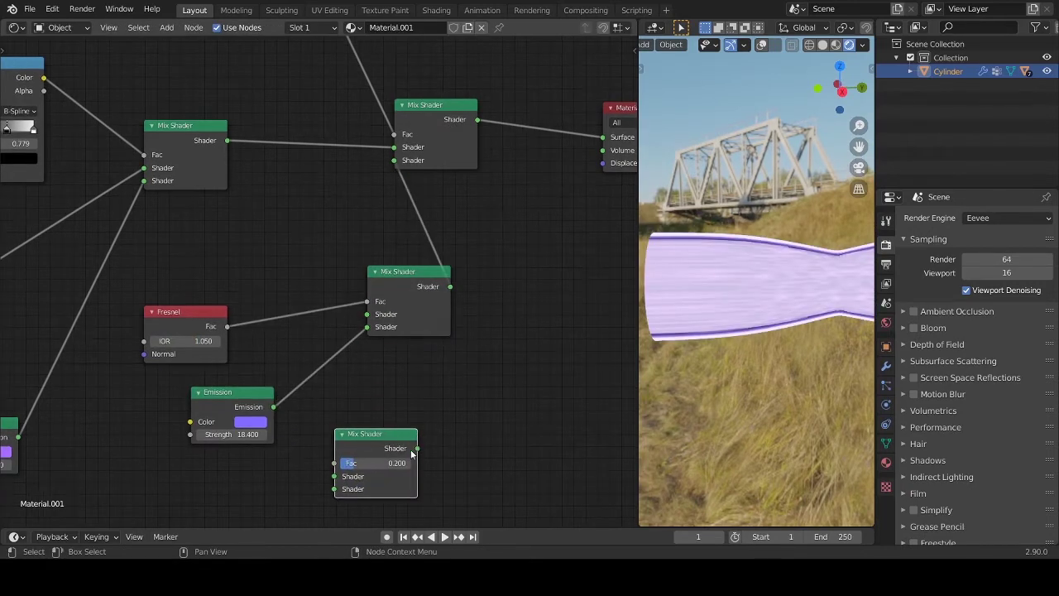
{"action": "left_click_drag", "start_coordinate": [417, 448], "coordinate": [368, 315]}
- Duplicate the 18.4-strength Emission node below, then set the copy's strength to 10 and its color to hex A46DFF
{"action": "key", "text": "shift+d"}
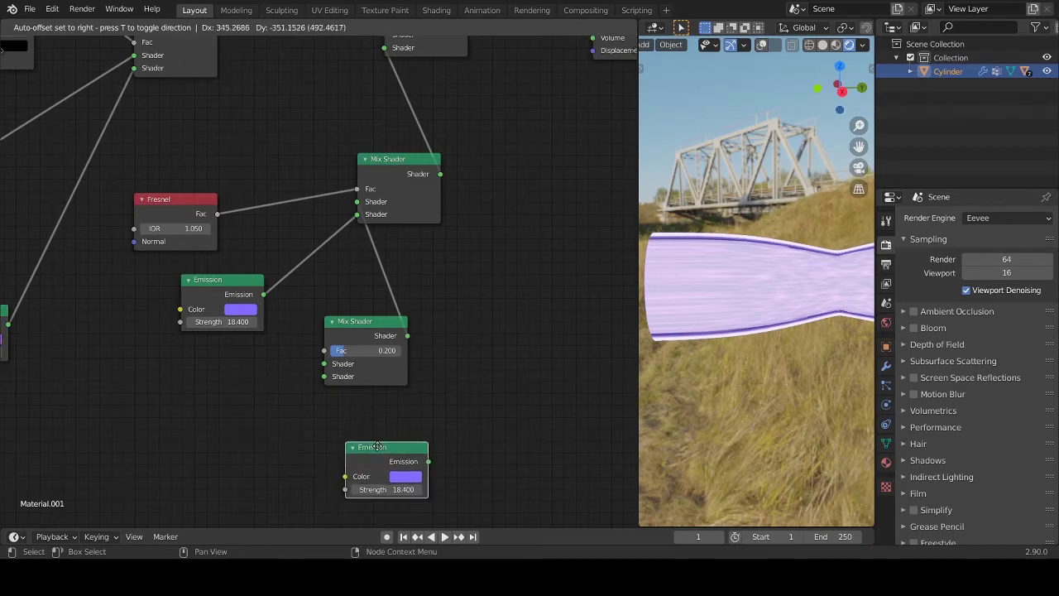
{"action": "left_click", "coordinate": [385, 447]}
{"action": "left_click", "coordinate": [385, 476]}
{"action": "type", "text": "10"}
{"action": "key", "text": "Return"}
{"action": "left_click", "coordinate": [402, 464]}
{"action": "left_click", "coordinate": [435, 410]}
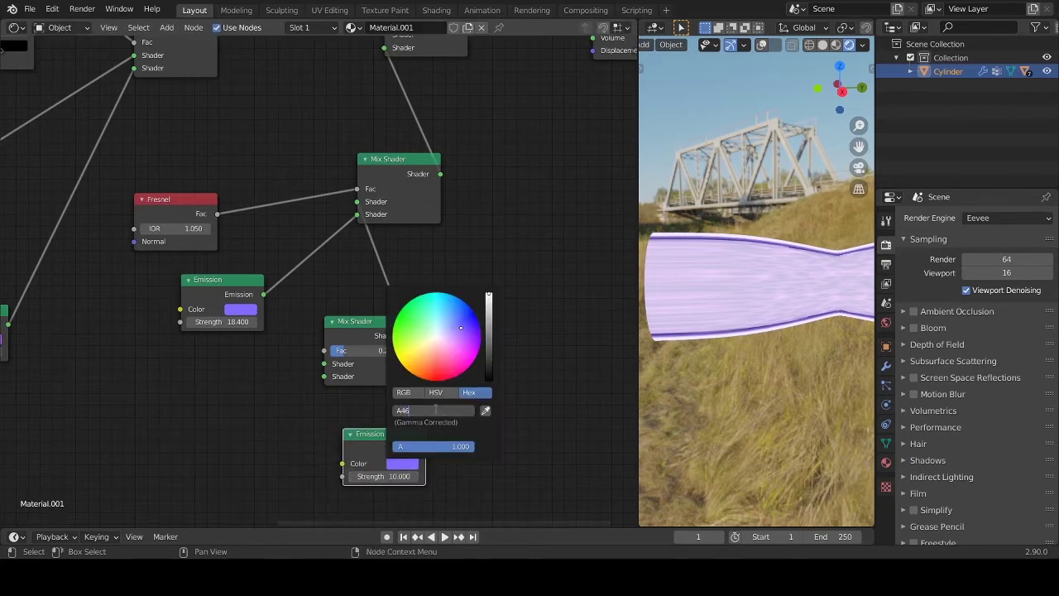
{"action": "type", "text": "A46DFF"}
{"action": "key", "text": "Return"}
- Connect the 10-strength Emission to the lower Mix Shader's second Shader input and set that mix factor to 0.5
{"action": "left_click_drag", "start_coordinate": [369, 433], "coordinate": [289, 433]}
{"action": "left_click_drag", "start_coordinate": [347, 448], "coordinate": [326, 378]}
{"action": "left_click_drag", "start_coordinate": [326, 378], "coordinate": [325, 377]}
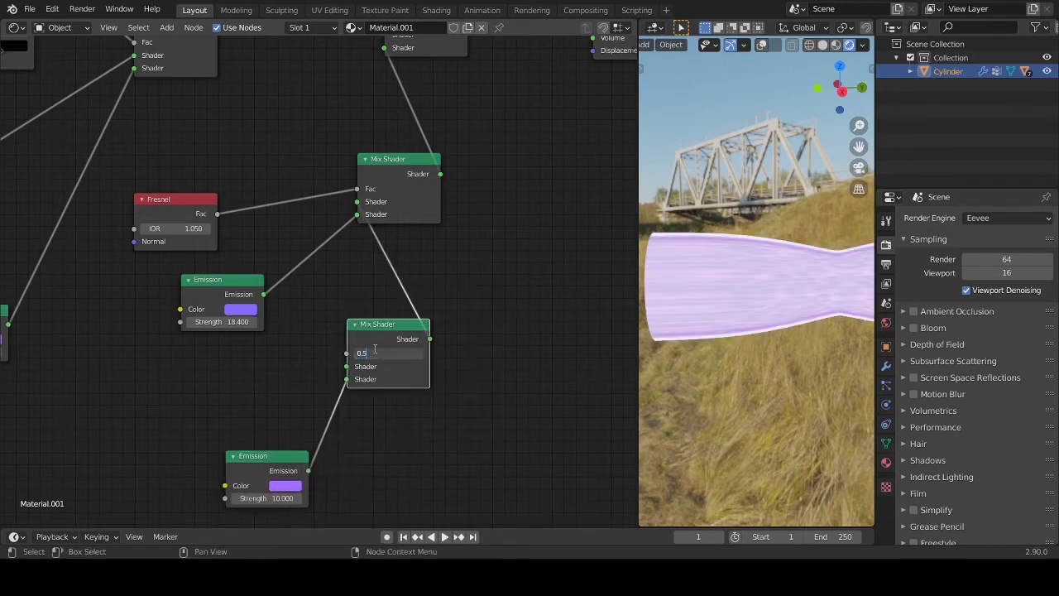
{"action": "key", "text": "Return"}
- Place copies of the Mix Shader, the 2.1-strength Emission and the Transparent BSDF beside the 10-strength Emission
{"action": "key", "text": "shift+d"}
{"action": "left_click", "coordinate": [226, 386]}
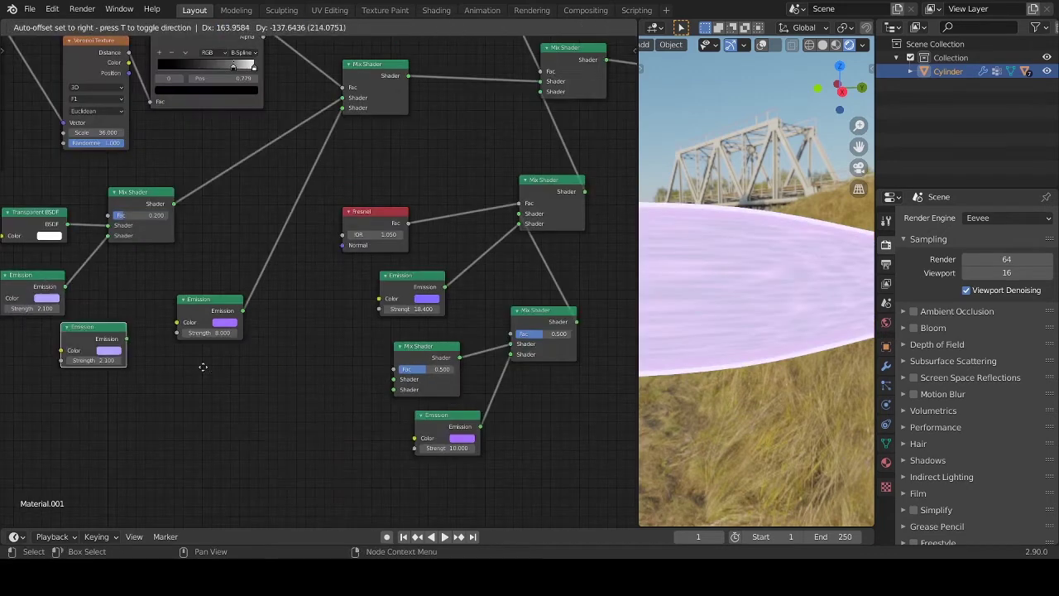
{"action": "left_click", "coordinate": [426, 438]}
{"action": "left_click", "coordinate": [57, 222]}
{"action": "key", "text": "shift+d"}
{"action": "left_click", "coordinate": [336, 372]}
- Connect the copied Transparent BSDF and 2.1-strength Emission to the new Mix Shader and set its factor to 0.3
{"action": "left_click_drag", "start_coordinate": [333, 407], "coordinate": [412, 406]}
{"action": "scroll", "coordinate": [335, 421], "scroll_direction": "up", "scroll_amount": 3}
{"action": "left_click_drag", "start_coordinate": [357, 461], "coordinate": [413, 418]}
{"action": "left_click", "coordinate": [451, 392]}
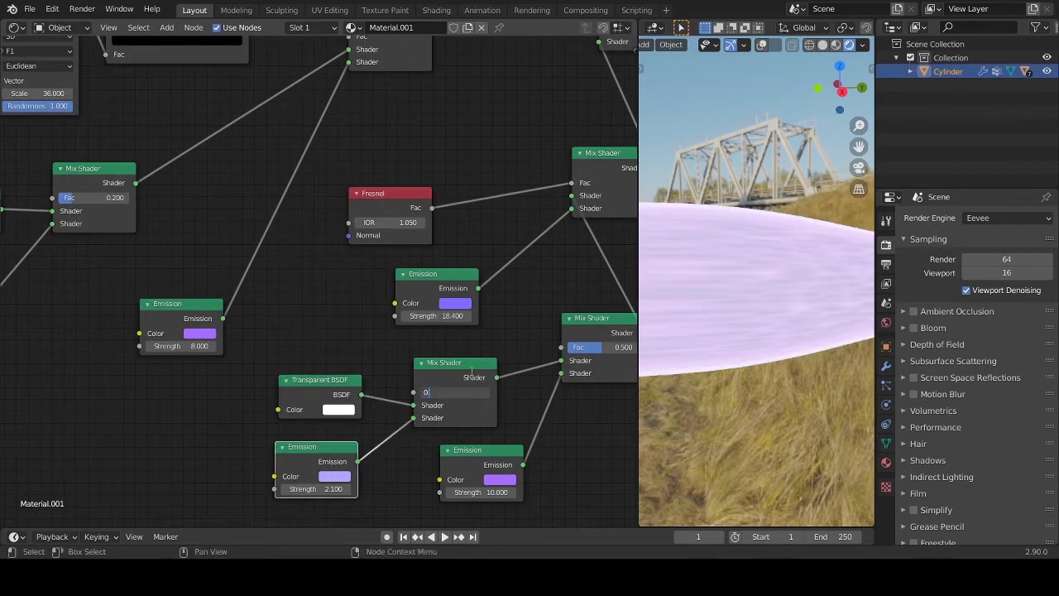
{"action": "type", "text": "0.3"}
{"action": "key", "text": "Return"}
- Change the hex color of the copied 2.1-strength Emission node
{"action": "scroll", "coordinate": [329, 275], "scroll_direction": "down", "scroll_amount": 1}
{"action": "left_click", "coordinate": [333, 461]}
{"action": "left_click", "coordinate": [382, 413]}
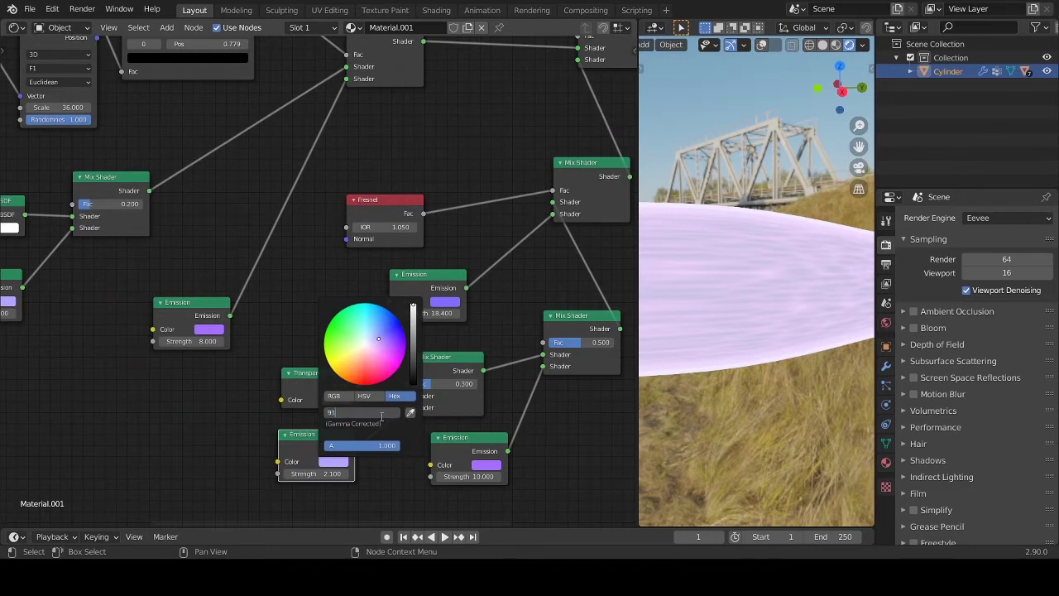
{"action": "key", "text": "Return"}
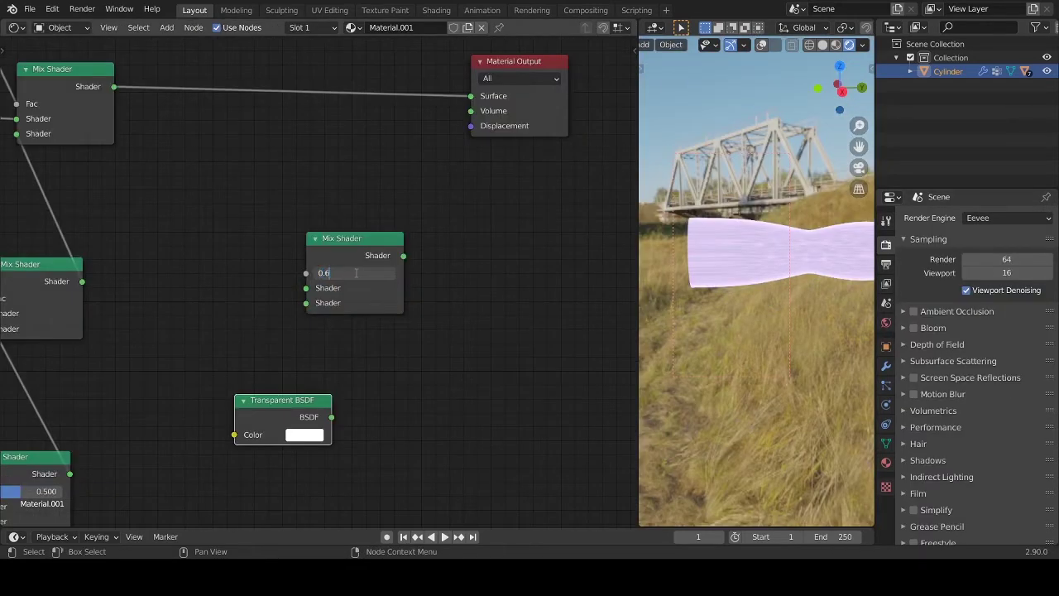
- Mix the whole shader result with the new Transparent BSDF as second input and feed it into the Material Output's Surface
{"action": "left_click_drag", "start_coordinate": [331, 416], "coordinate": [307, 303]}
{"action": "left_click_drag", "start_coordinate": [114, 87], "coordinate": [313, 288]}
{"action": "left_click_drag", "start_coordinate": [404, 260], "coordinate": [471, 96]}
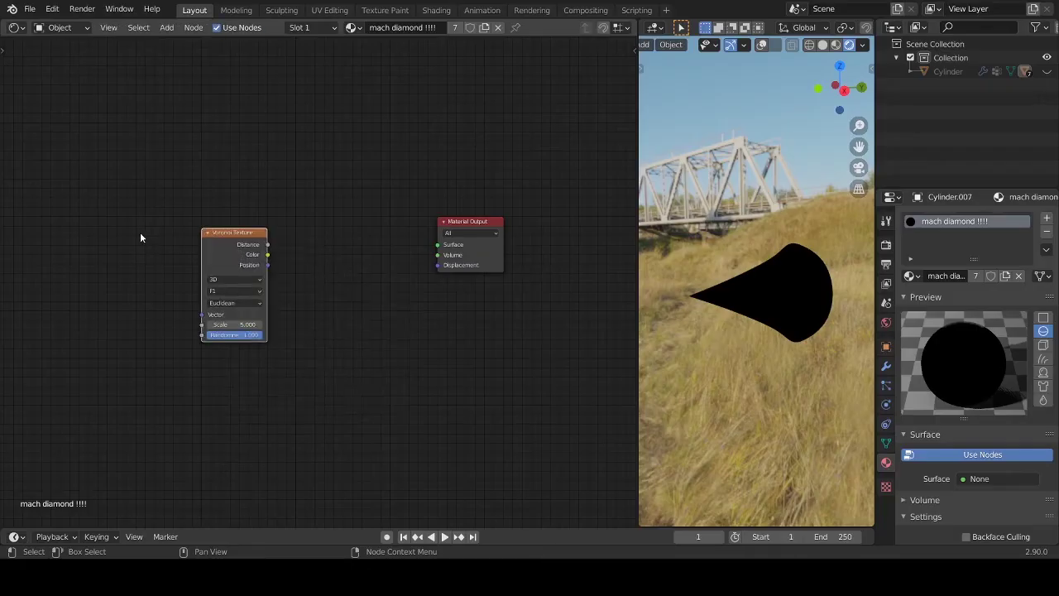
- Add Mapping and Texture Coordinate nodes to the mach diamond material and connect Generated to the Mapping's Vector input
{"action": "key", "text": "shift+a"}
{"action": "type", "text": "mapp"}
{"action": "key", "text": "Return"}
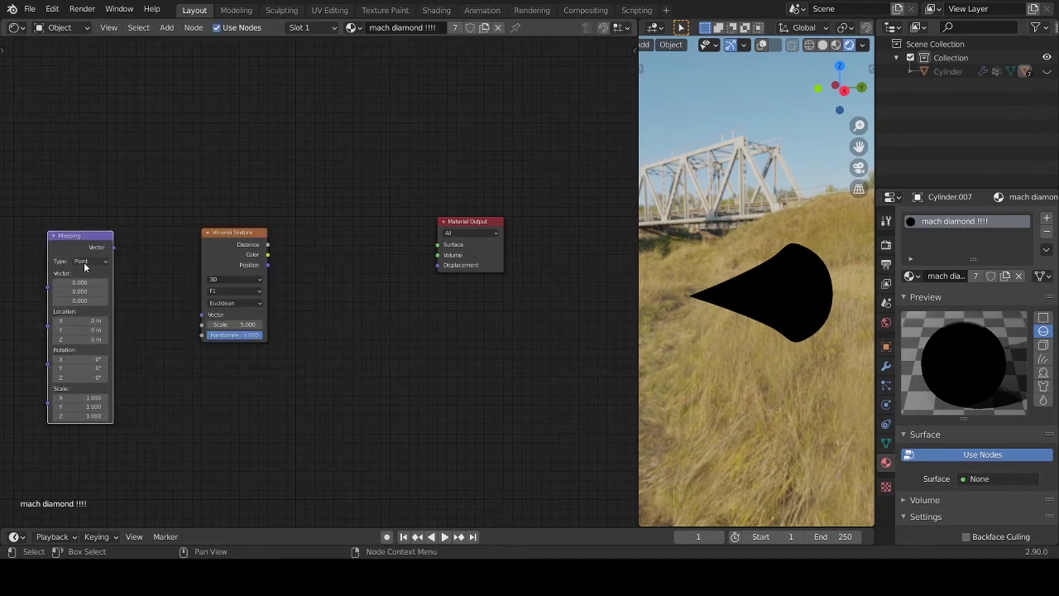
{"action": "middle_click_drag", "start_coordinate": [86, 261], "coordinate": [324, 253]}
{"action": "key", "text": "shift+a"}
{"action": "left_click", "coordinate": [149, 209]}
{"action": "type", "text": "tex"}
{"action": "key", "text": "Return"}
{"action": "left_click", "coordinate": [118, 254]}
{"action": "left_click_drag", "start_coordinate": [153, 247], "coordinate": [285, 278]}
- Connect the Mapping node to the Voronoi Texture's Vector input and set the Voronoi scale to 72.5
{"action": "left_click_drag", "start_coordinate": [352, 240], "coordinate": [441, 311]}
{"action": "left_click", "coordinate": [467, 316]}
{"action": "type", "text": "5.0"}
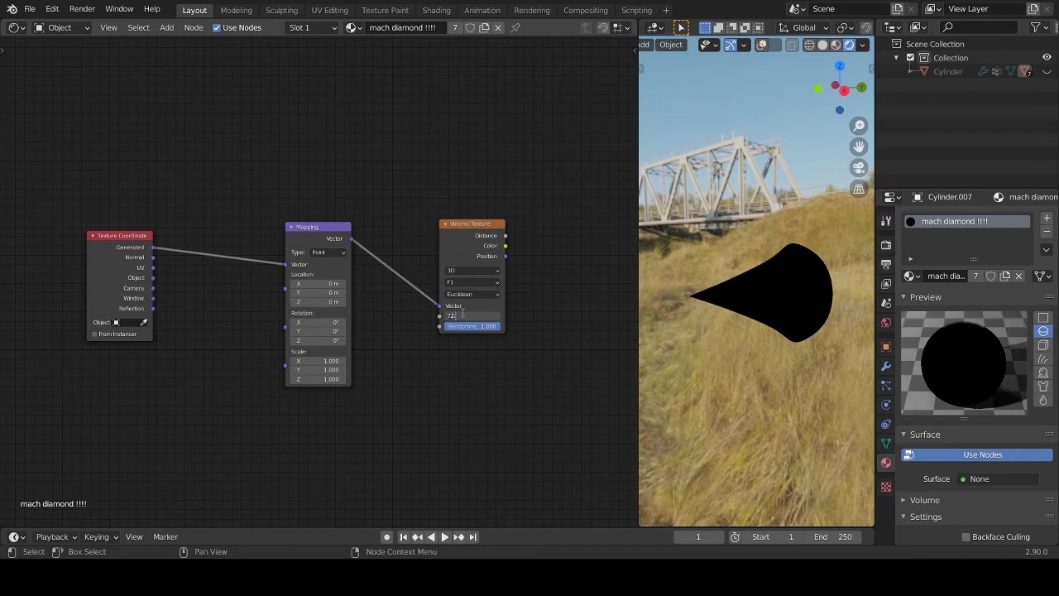
- Add a ColorRamp driven by the Voronoi's Position output and connect its Color to the Material Output's Surface
{"action": "key", "text": "shift+a"}
{"action": "left_click", "coordinate": [403, 215]}
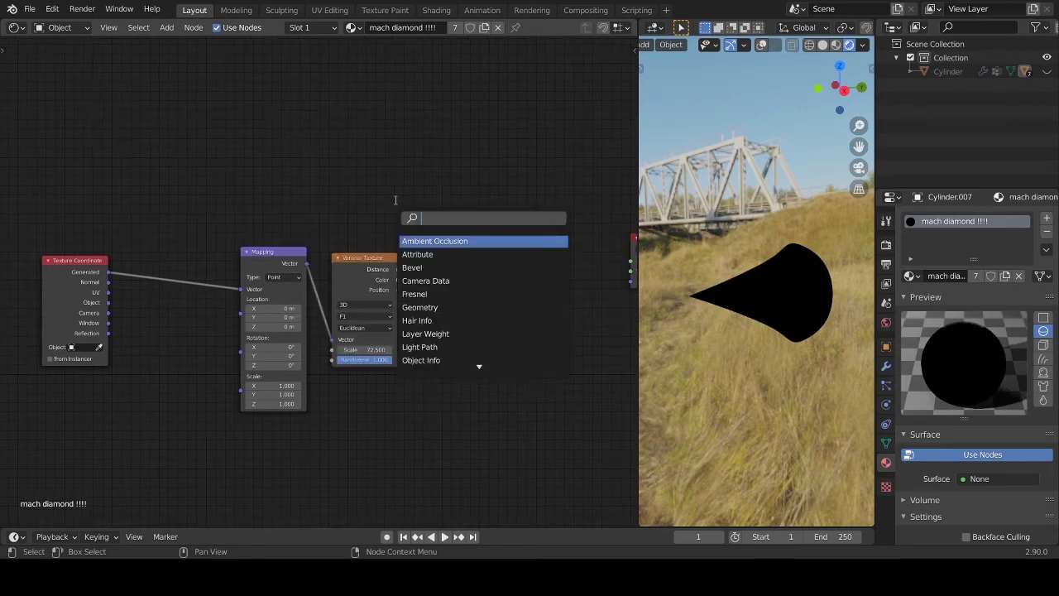
{"action": "type", "text": "colo"}
{"action": "left_click", "coordinate": [421, 252]}
{"action": "left_click", "coordinate": [468, 254]}
{"action": "left_click_drag", "start_coordinate": [398, 290], "coordinate": [457, 310]}
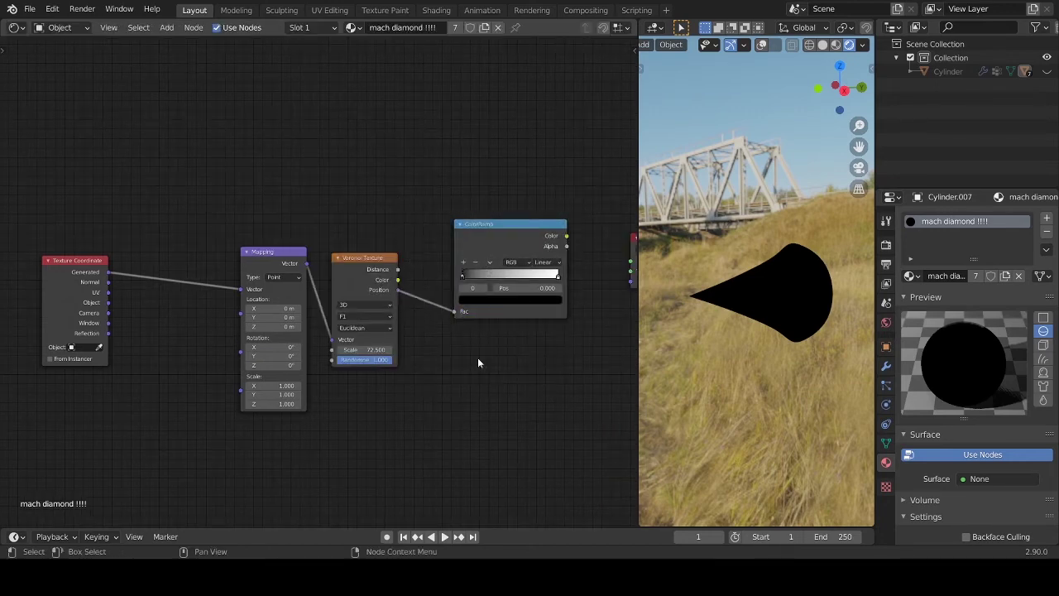
{"action": "middle_click_drag", "start_coordinate": [577, 264], "coordinate": [394, 305]}
{"action": "left_click_drag", "start_coordinate": [382, 276], "coordinate": [419, 289]}
{"action": "left_click_drag", "start_coordinate": [451, 307], "coordinate": [449, 303]}
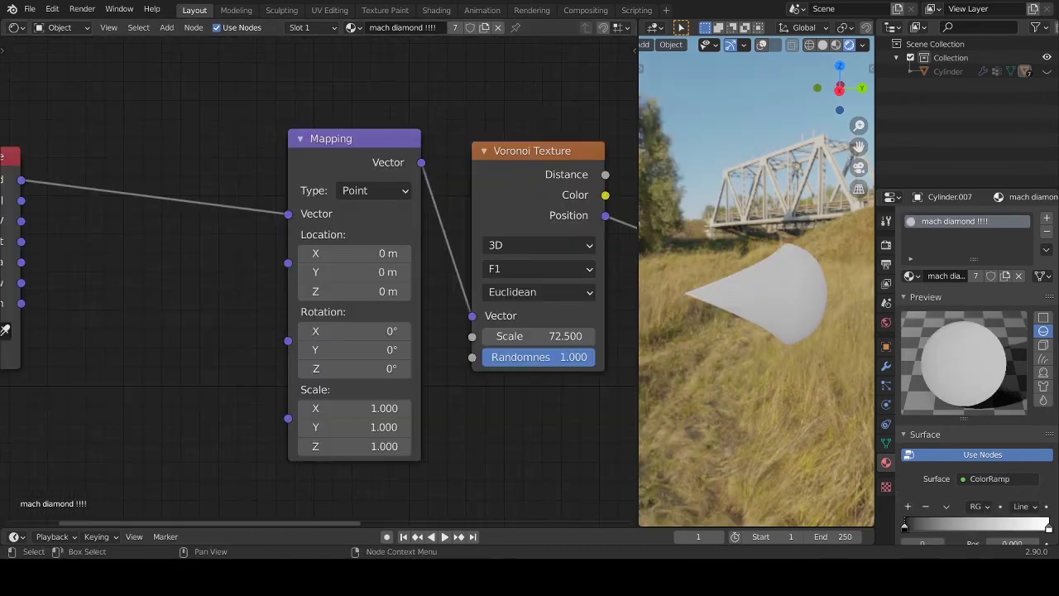
- Set the Mapping node's Y rotation to 90° and its scale to X 0, Y 0 and Z 6.3
{"action": "left_click", "coordinate": [347, 350]}
{"action": "type", "text": "90"}
{"action": "key", "text": "Return"}
{"action": "left_click", "coordinate": [346, 409]}
{"action": "type", "text": "0"}
{"action": "key", "text": "Return"}
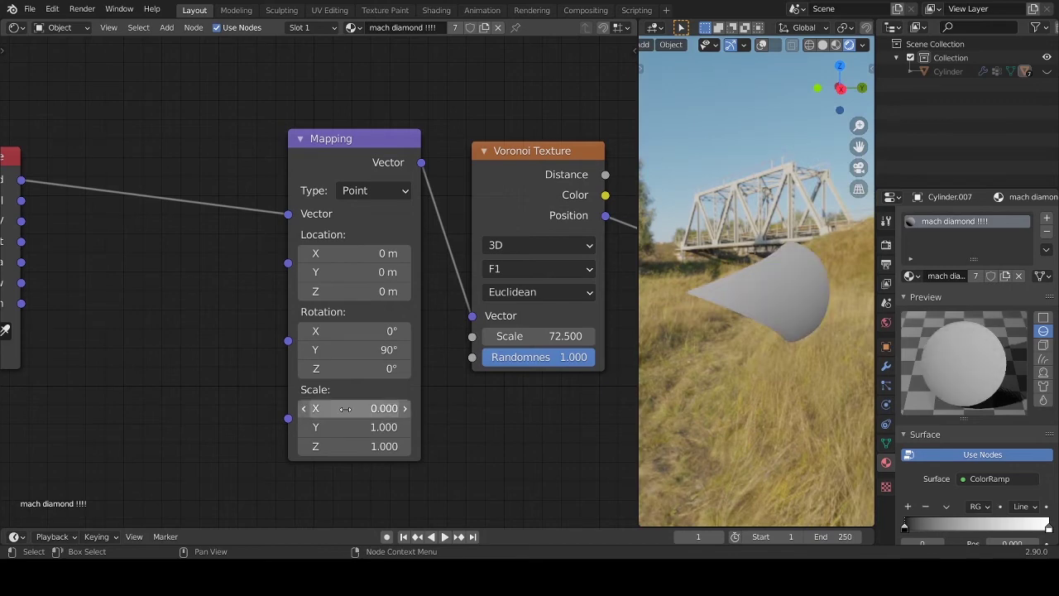
{"action": "left_click", "coordinate": [347, 427]}
{"action": "type", "text": "0"}
{"action": "key", "text": "Return"}
{"action": "left_click", "coordinate": [365, 446]}
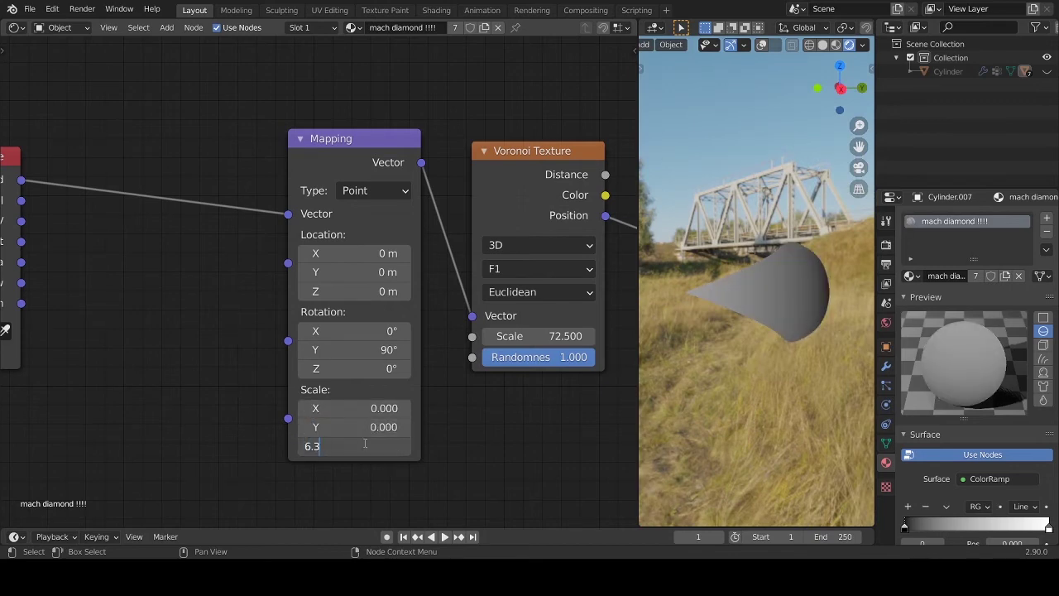
{"action": "type", "text": "6.3"}
{"action": "key", "text": "Return"}
- Switch the ColorRamp interpolation to B-Spline and set the black stop's position to 0.649
{"action": "middle_click_drag", "start_coordinate": [580, 248], "coordinate": [145, 315]}
{"action": "left_click", "coordinate": [471, 227]}
{"action": "left_click", "coordinate": [463, 307]}
{"action": "left_click_drag", "start_coordinate": [298, 257], "coordinate": [399, 257]}
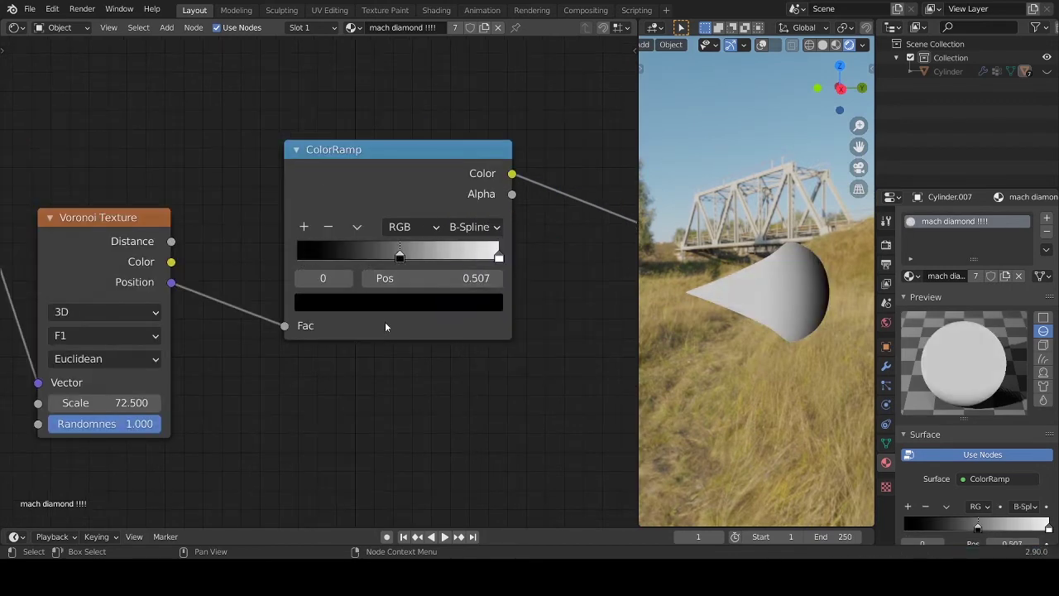
{"action": "left_click", "coordinate": [435, 278]}
{"action": "type", "text": "0.649"}
{"action": "key", "text": "Return"}
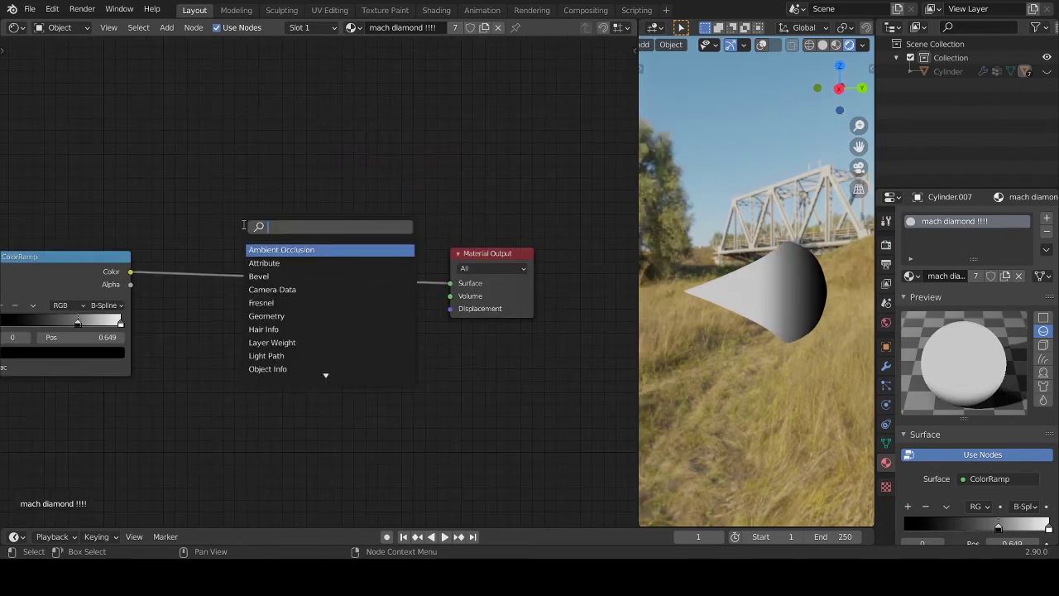
- Add a Mix Shader between the ColorRamp and the Material Output, and an Emission node below it
{"action": "type", "text": "mix"}
{"action": "left_click", "coordinate": [274, 247]}
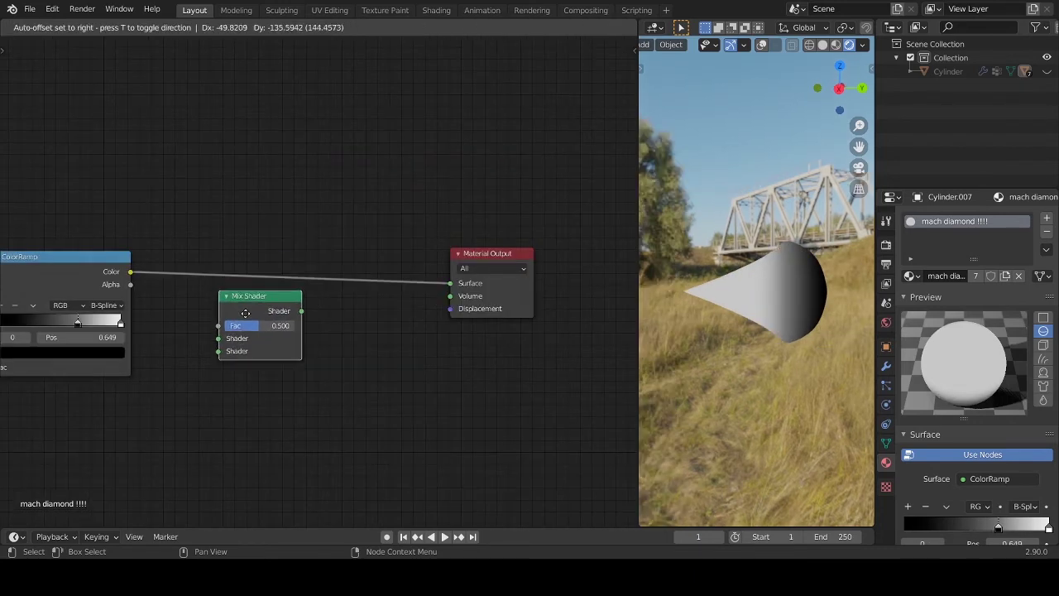
{"action": "left_click", "coordinate": [272, 317]}
{"action": "middle_click_drag", "start_coordinate": [329, 437], "coordinate": [440, 366]}
{"action": "key", "text": "shift+a"}
{"action": "type", "text": "emi"}
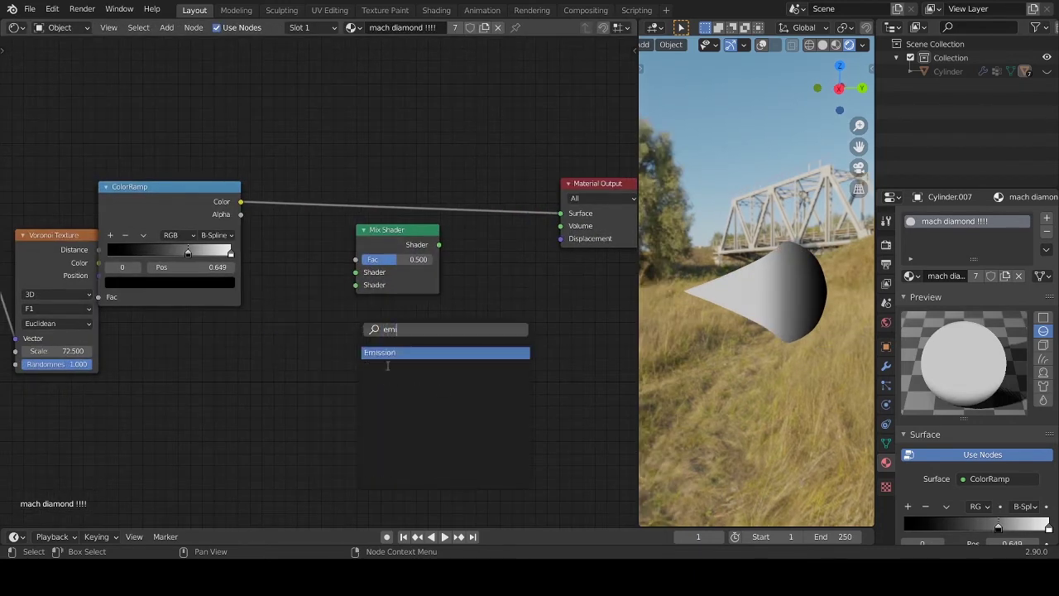
{"action": "key", "text": "Return"}
{"action": "left_click", "coordinate": [386, 365]}
- Add a Transparent BSDF node and set the Emission node's strength to 7
{"action": "key", "text": "shift+a"}
{"action": "left_click", "coordinate": [388, 361]}
{"action": "type", "text": "tra"}
{"action": "left_click", "coordinate": [435, 399]}
{"action": "left_click", "coordinate": [351, 471]}
{"action": "left_click", "coordinate": [327, 399]}
{"action": "type", "text": "7"}
{"action": "key", "text": "Return"}
- Arrange the nodes and connect the Transparent BSDF to the Mix Shader's first input and the Emission to its second
{"action": "left_click_drag", "start_coordinate": [329, 372], "coordinate": [455, 446]}
{"action": "left_click_drag", "start_coordinate": [348, 447], "coordinate": [289, 369]}
{"action": "left_click_drag", "start_coordinate": [450, 438], "coordinate": [317, 443]}
{"action": "left_click_drag", "start_coordinate": [325, 379], "coordinate": [356, 273]}
{"action": "left_click_drag", "start_coordinate": [396, 239], "coordinate": [447, 240]}
- Set the 7-strength Emission's color to hex E0B8FF
{"action": "left_click", "coordinate": [323, 469]}
{"action": "left_click", "coordinate": [364, 415]}
{"action": "type", "text": "000000"}
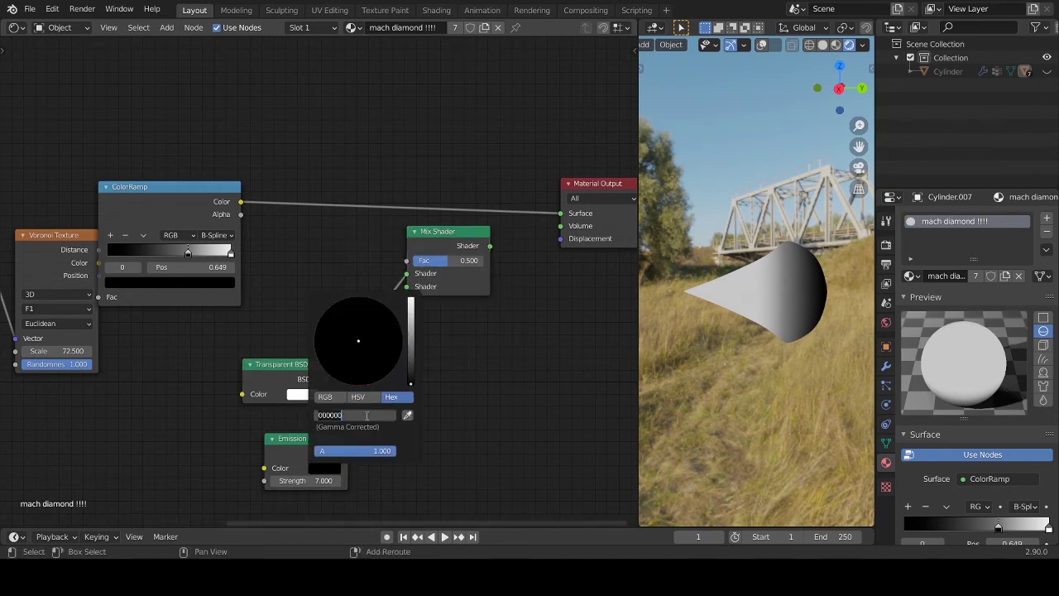
{"action": "type", "text": "E0B8FF"}
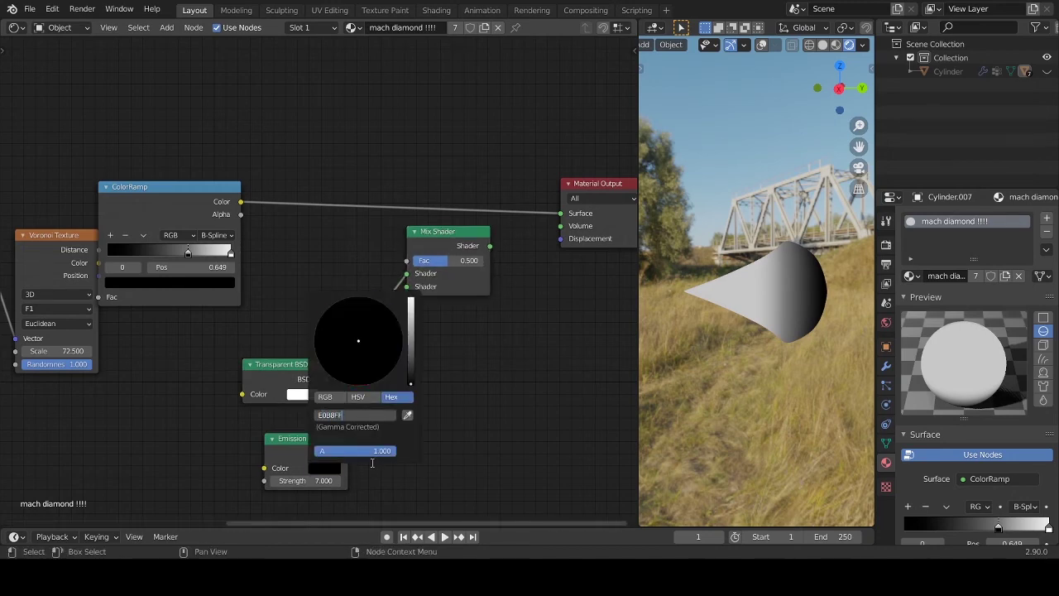
{"action": "key", "text": "Return"}
{"action": "left_click", "coordinate": [325, 468]}
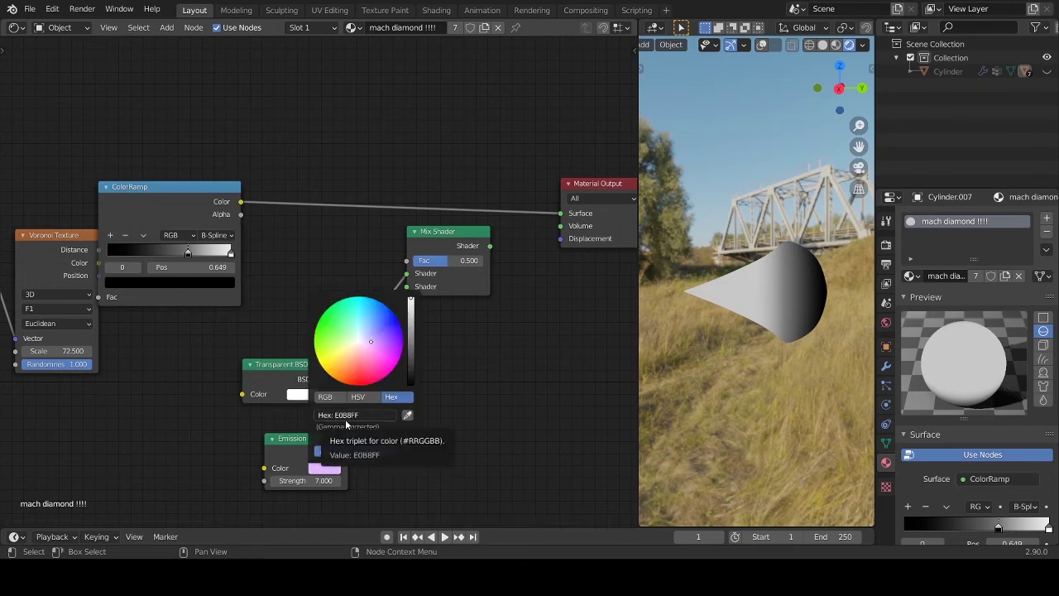
- Drive the Mix Shader's factor with the ColorRamp's Color output and bring up the render properties
{"action": "left_click_drag", "start_coordinate": [240, 202], "coordinate": [411, 260]}
{"action": "left_click_drag", "start_coordinate": [166, 207], "coordinate": [199, 203]}
{"action": "left_click_drag", "start_coordinate": [489, 245], "coordinate": [567, 218]}
{"action": "left_click", "coordinate": [886, 245]}
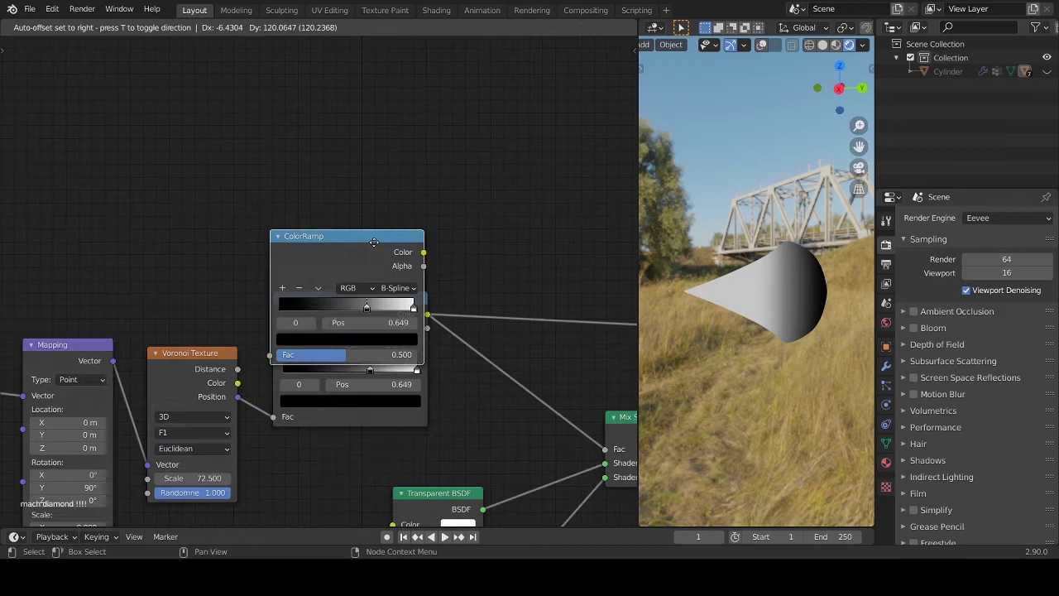
- Add a Layer Weight node with Blend 1 and connect its Facing output to the duplicated upper ColorRamp's Fac
{"action": "key", "text": "shift+a"}
{"action": "type", "text": "lay"}
{"action": "left_click", "coordinate": [305, 279]}
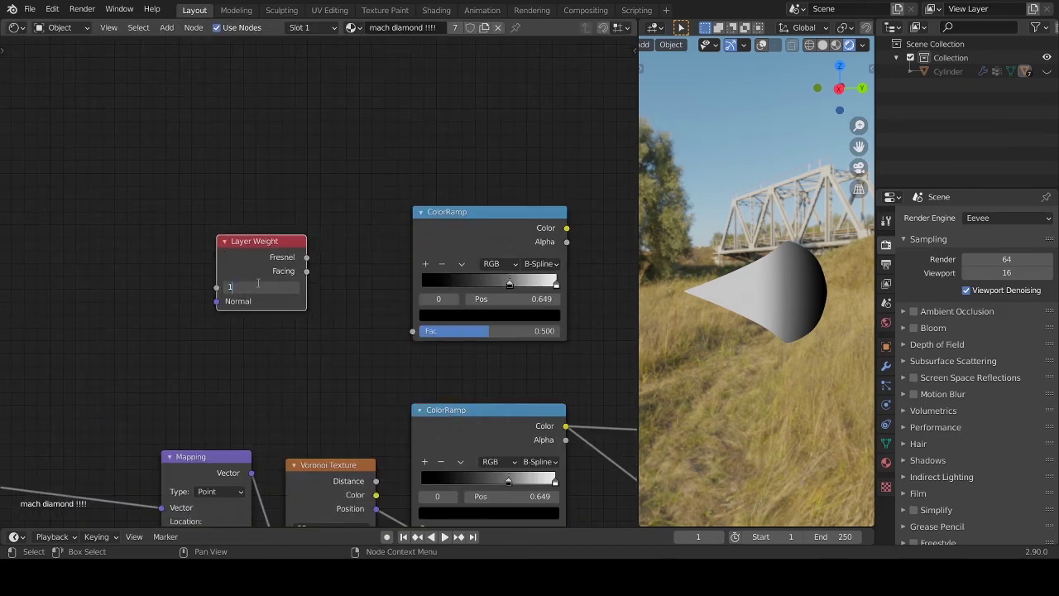
{"action": "left_click_drag", "start_coordinate": [307, 272], "coordinate": [415, 331]}
- Add a color Mix (MixRGB) node to the right of the upper ColorRamp
{"action": "middle_click_drag", "start_coordinate": [548, 311], "coordinate": [239, 350]}
{"action": "middle_click_drag", "start_coordinate": [513, 416], "coordinate": [453, 388]}
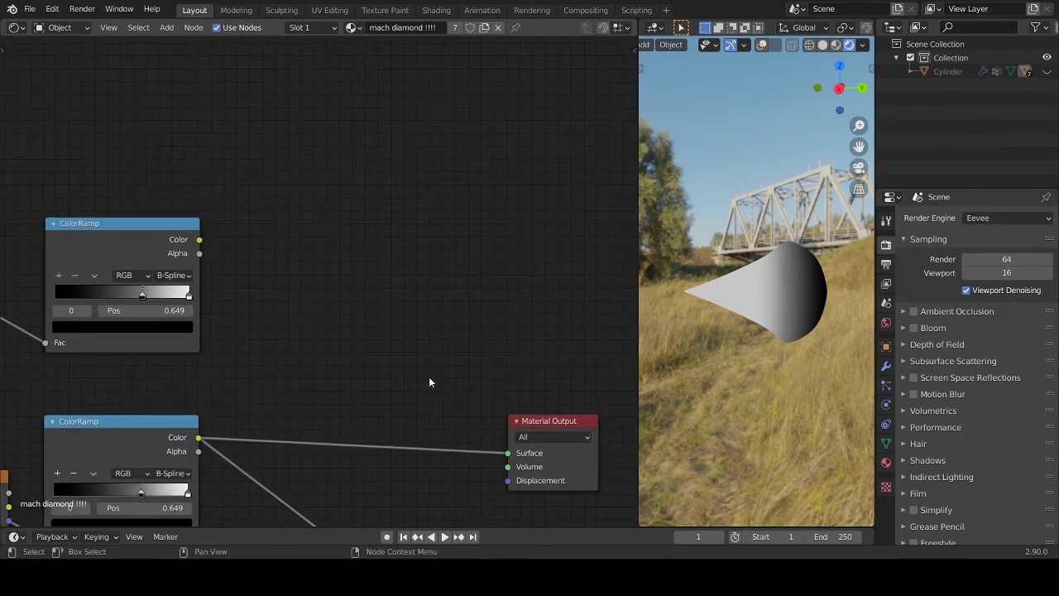
{"action": "key", "text": "shift+a"}
{"action": "left_click", "coordinate": [332, 312]}
{"action": "type", "text": "mix"}
{"action": "left_click", "coordinate": [352, 350]}
{"action": "left_click", "coordinate": [364, 244]}
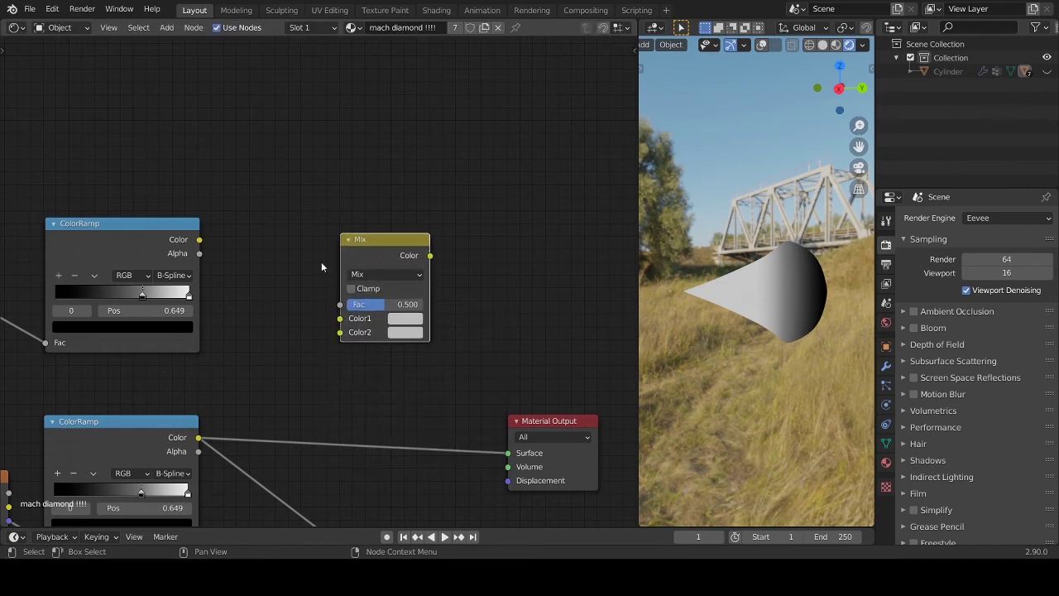
- Mix the upper and lower ColorRamp colors at factor 0.4 and feed the result into the Material Output's Surface
{"action": "left_click_drag", "start_coordinate": [200, 239], "coordinate": [340, 318]}
{"action": "left_click_drag", "start_coordinate": [200, 437], "coordinate": [340, 332]}
{"action": "left_click", "coordinate": [383, 302]}
{"action": "type", "text": "0.4"}
{"action": "key", "text": "Return"}
{"action": "left_click_drag", "start_coordinate": [407, 248], "coordinate": [507, 451]}
- Move the upper ColorRamp's white stop to the start of the gradient and set the black stop's position to 0.547
{"action": "middle_click_drag", "start_coordinate": [366, 424], "coordinate": [547, 400]}
{"action": "left_click_drag", "start_coordinate": [368, 273], "coordinate": [235, 271]}
{"action": "left_click", "coordinate": [327, 272]}
{"action": "left_click", "coordinate": [349, 283]}
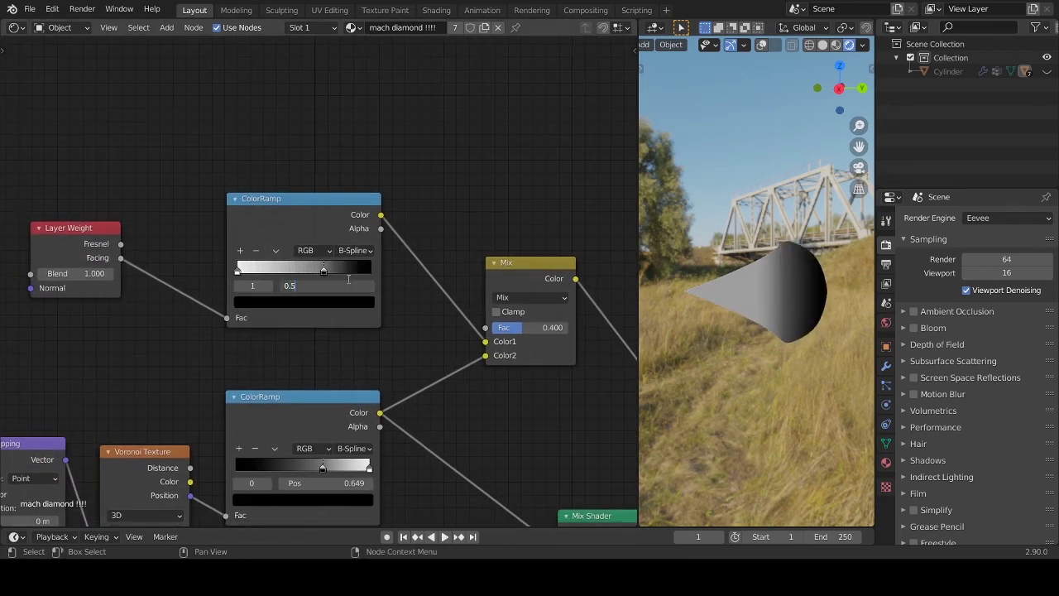
{"action": "key", "text": "Return"}
- Drive the Mix Shader's factor with the color Mix node and connect the Mix Shader to the Material Output's Surface
{"action": "scroll", "coordinate": [337, 242], "scroll_direction": "down", "scroll_amount": 2}
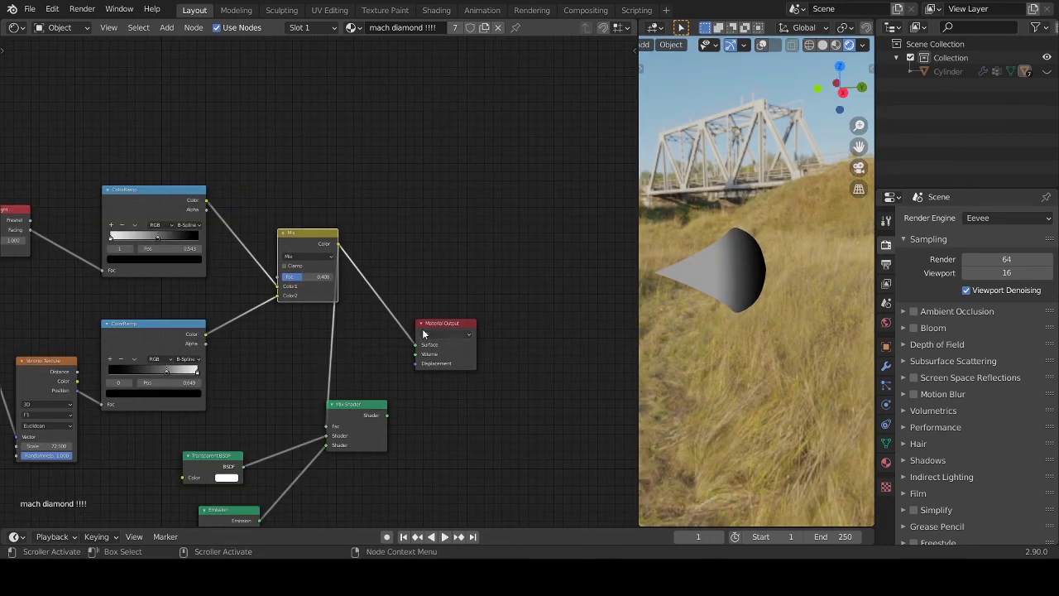
{"action": "left_click_drag", "start_coordinate": [387, 415], "coordinate": [416, 344]}
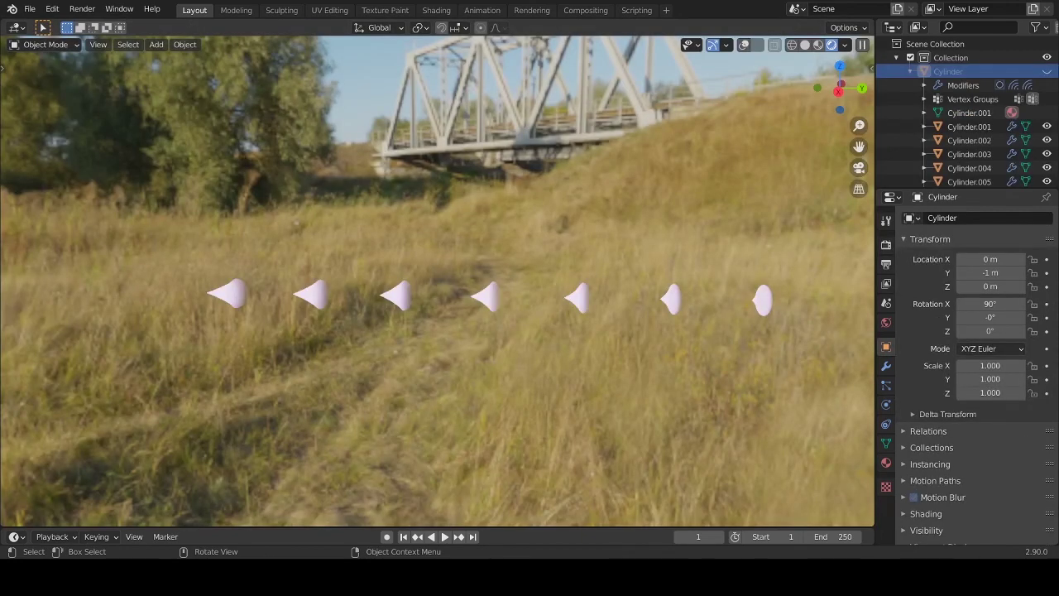
{"action": "middle_click_drag", "start_coordinate": [366, 322], "coordinate": [548, 323], "text": "shift"}
{"action": "scroll", "coordinate": [479, 320], "scroll_direction": "up", "scroll_amount": 5}
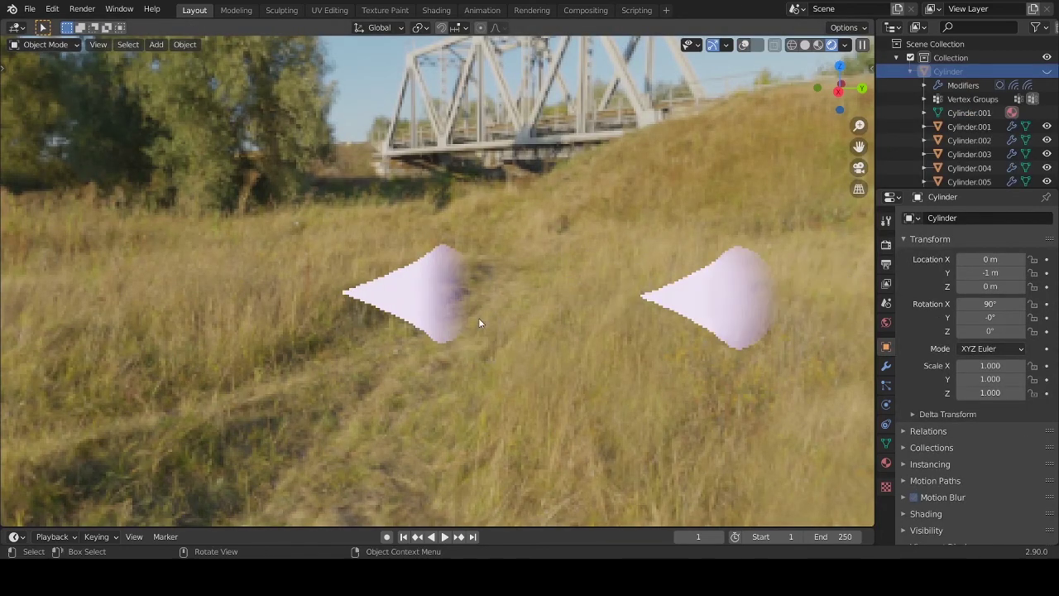